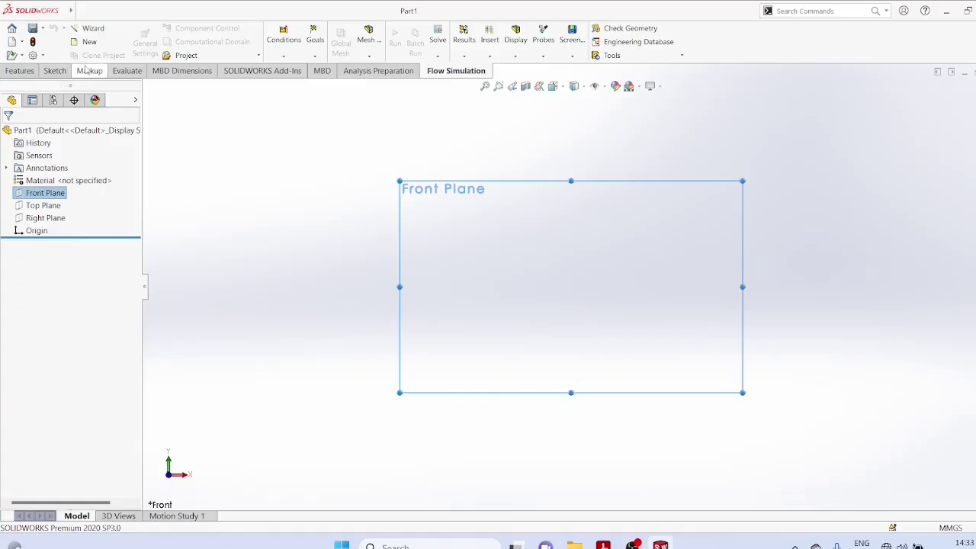
Sketch a circle of 12 mm radius centred on the origin on the Front Plane
click(57, 71)
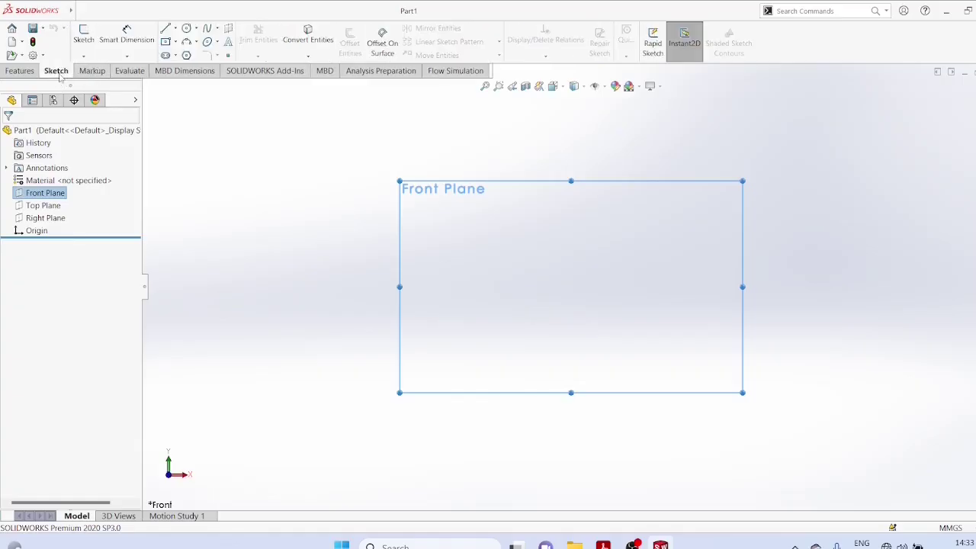
click(196, 29)
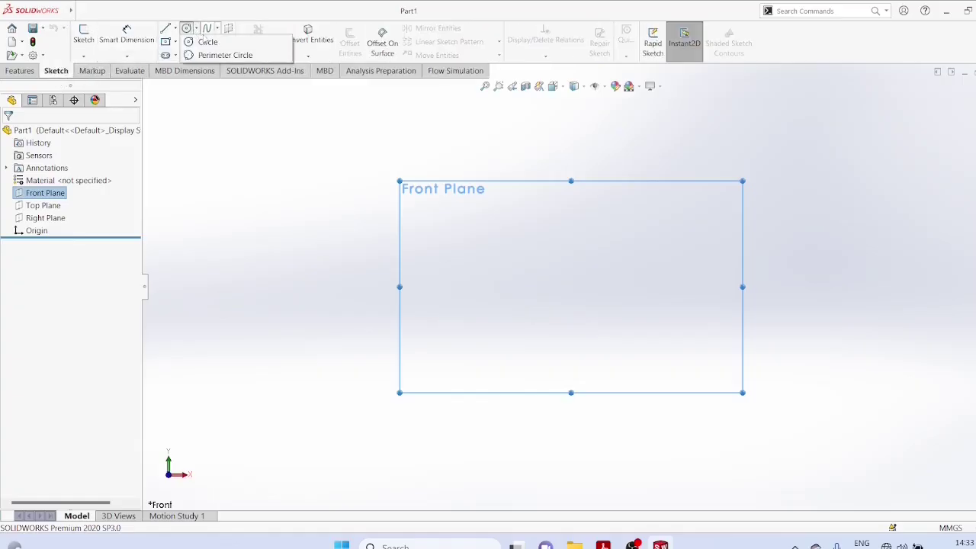
click(208, 42)
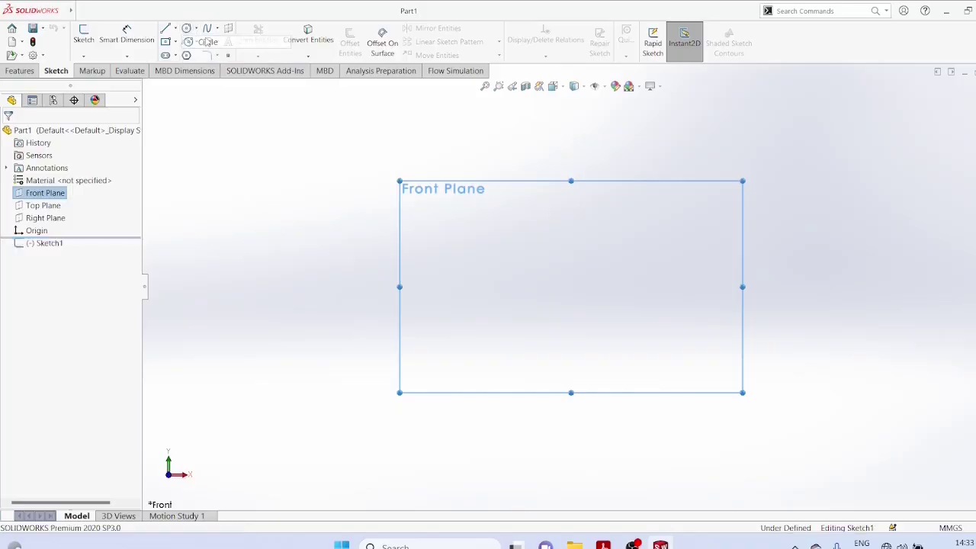
click(571, 288)
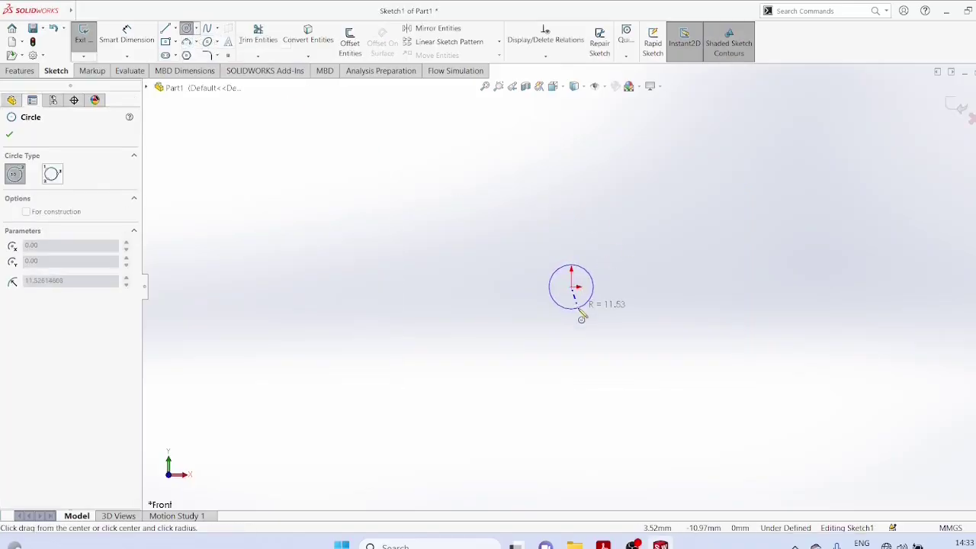
click(581, 313)
drag(76, 412, 26, 416)
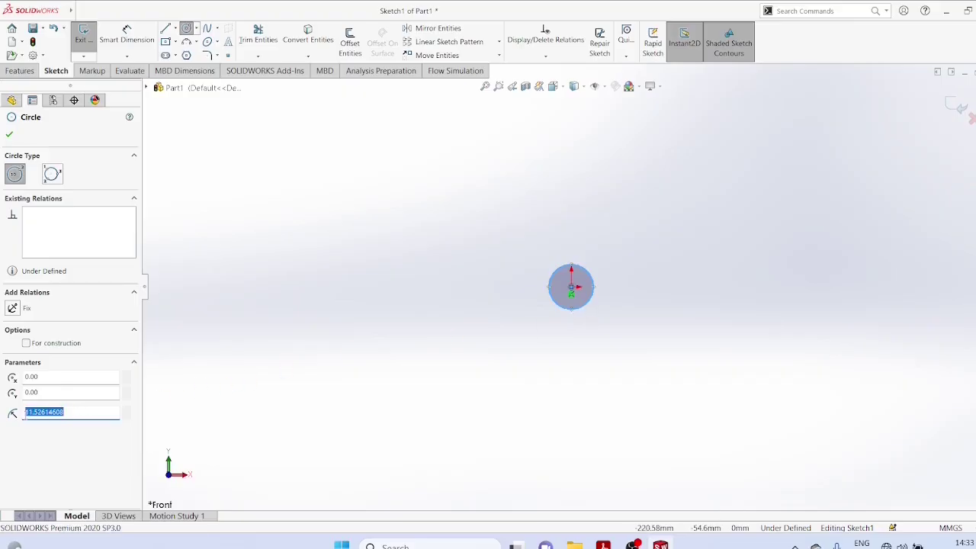
text(12)
key(Return)
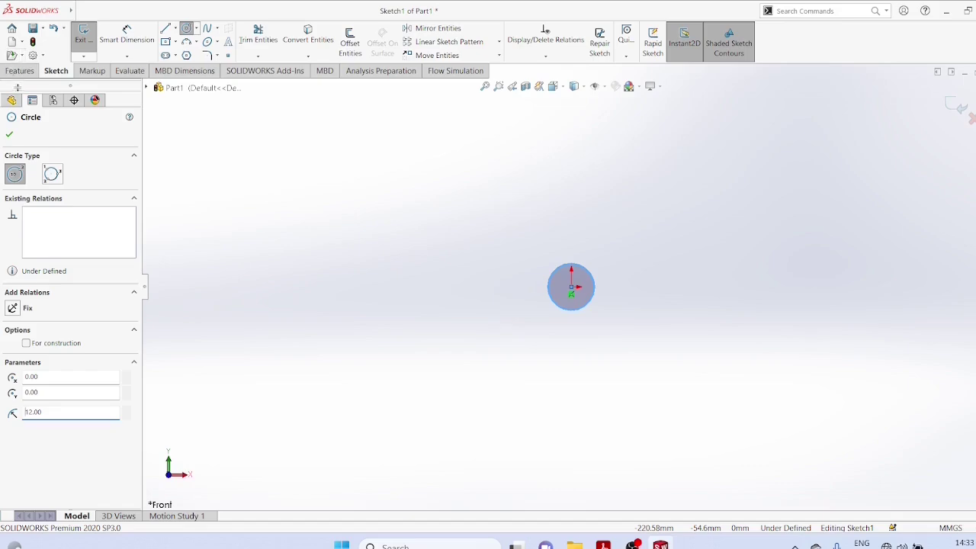
Extrude the 12 mm radius circle as a blind boss 20 mm deep
click(20, 70)
click(82, 55)
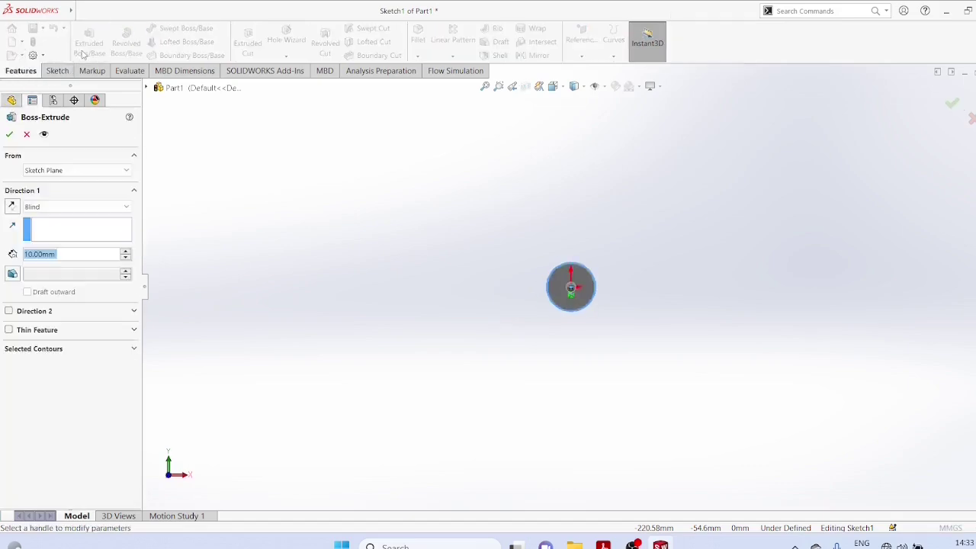
click(64, 254)
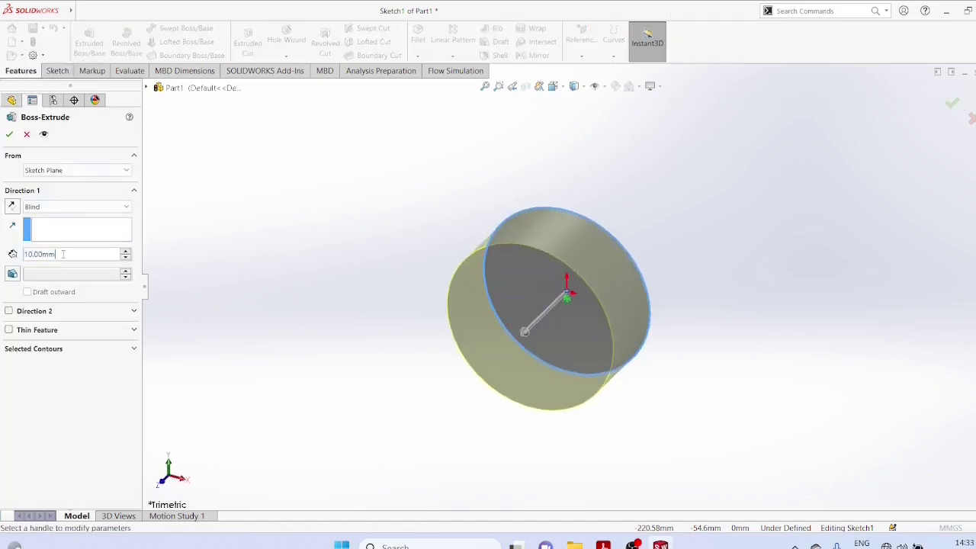
drag(54, 254, 14, 259)
text(20)
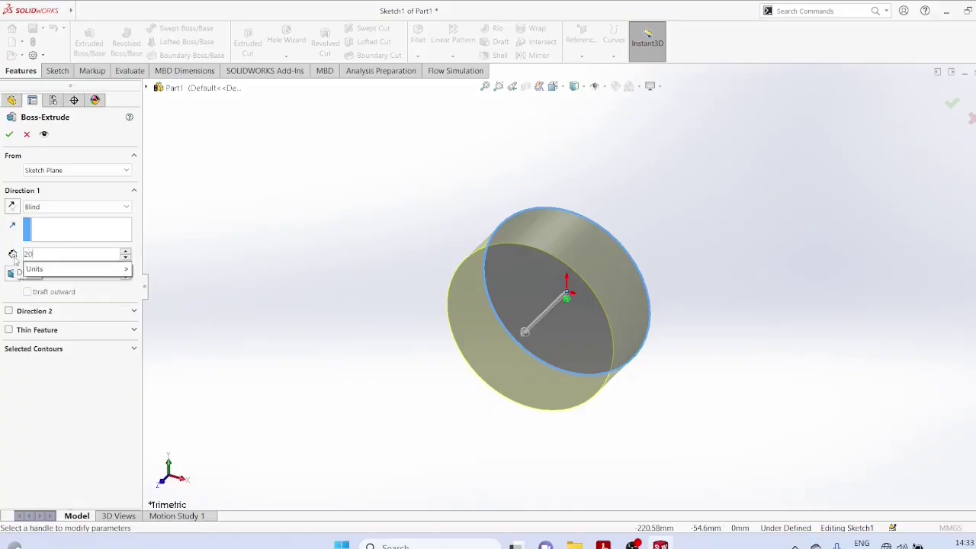
key(Return)
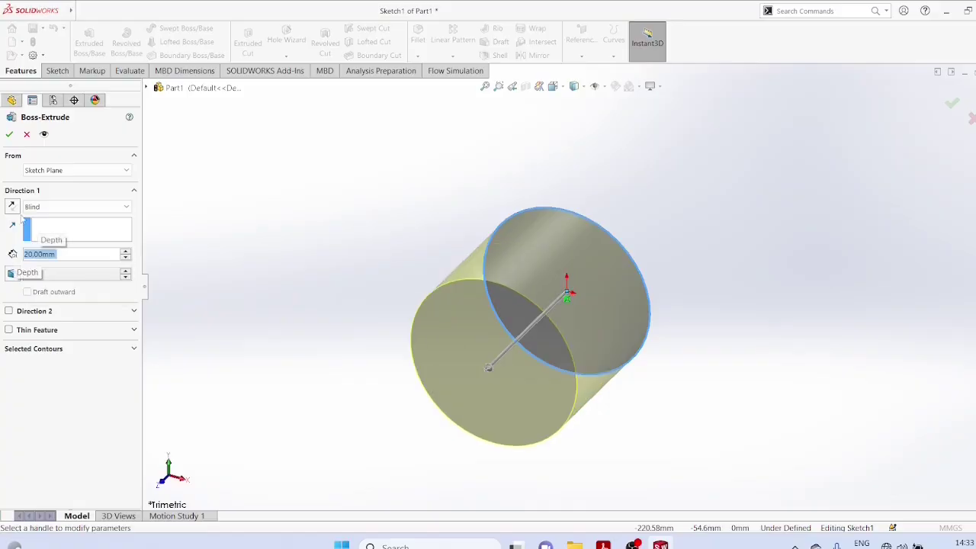
click(9, 133)
Sketch a circle of 24 mm radius centred on the origin on the cylinder's back end face
middle_drag(671, 231, 601, 284)
right_click(601, 284)
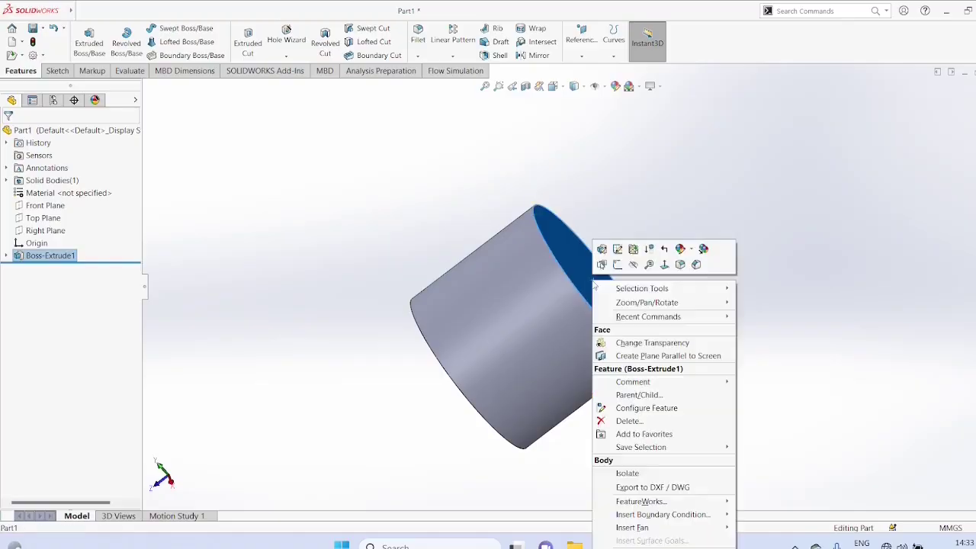
click(663, 271)
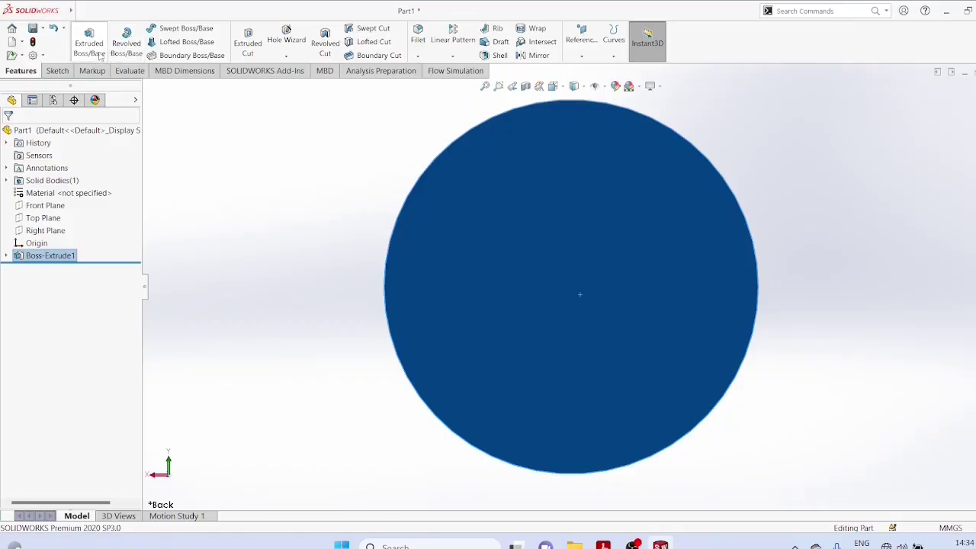
click(57, 71)
click(196, 29)
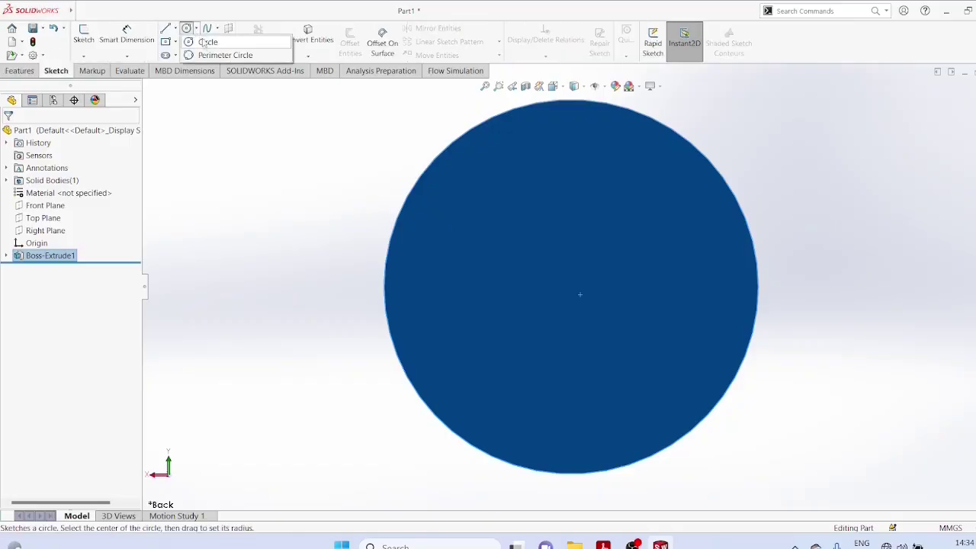
click(206, 39)
click(496, 263)
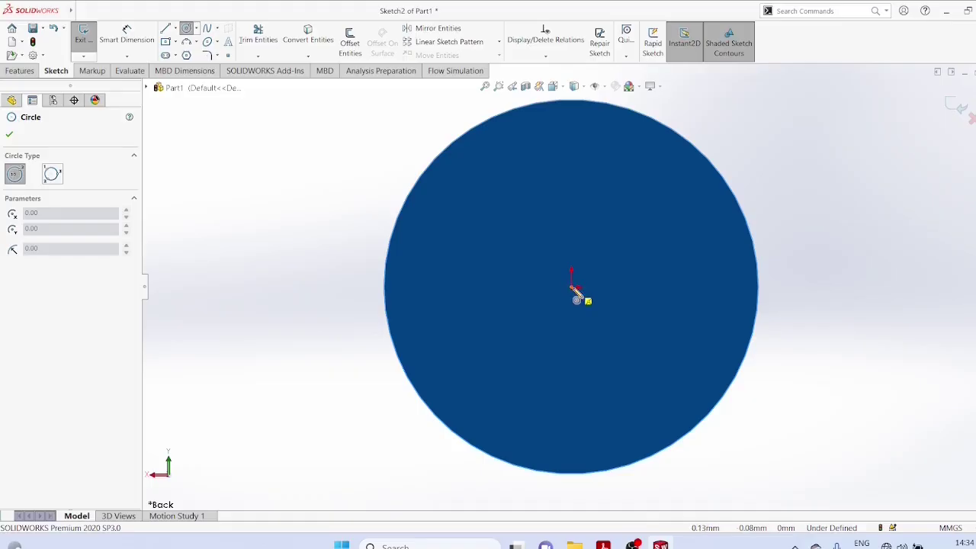
click(571, 289)
click(749, 474)
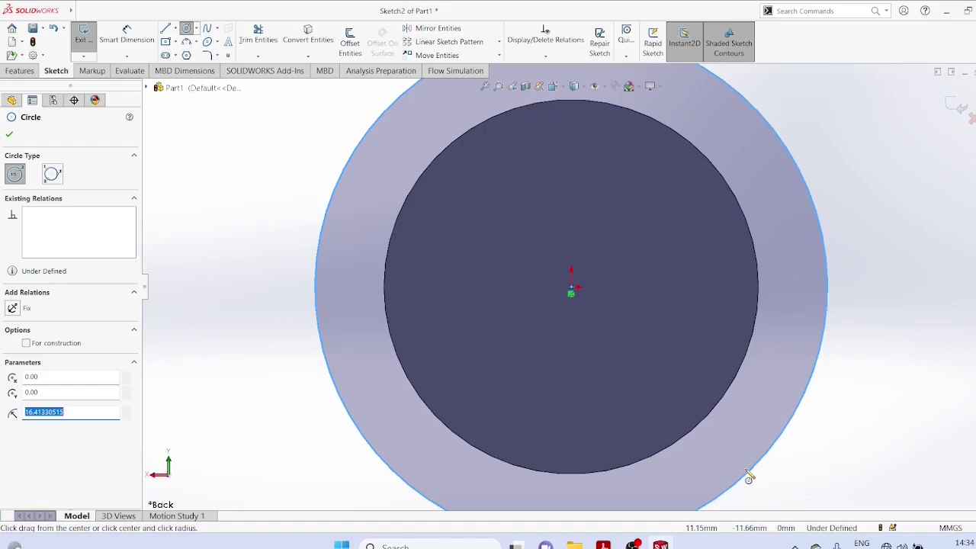
drag(85, 412, 14, 413)
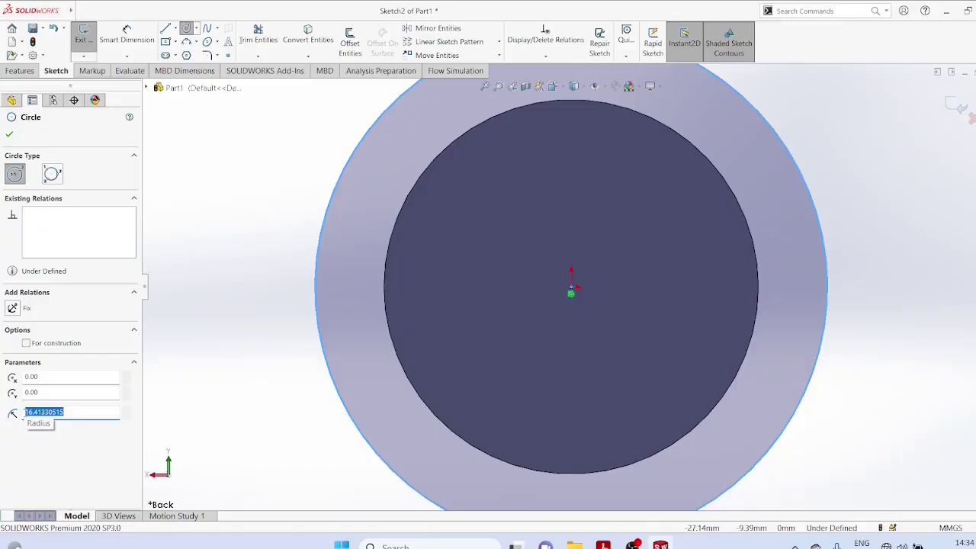
text(24)
key(Return)
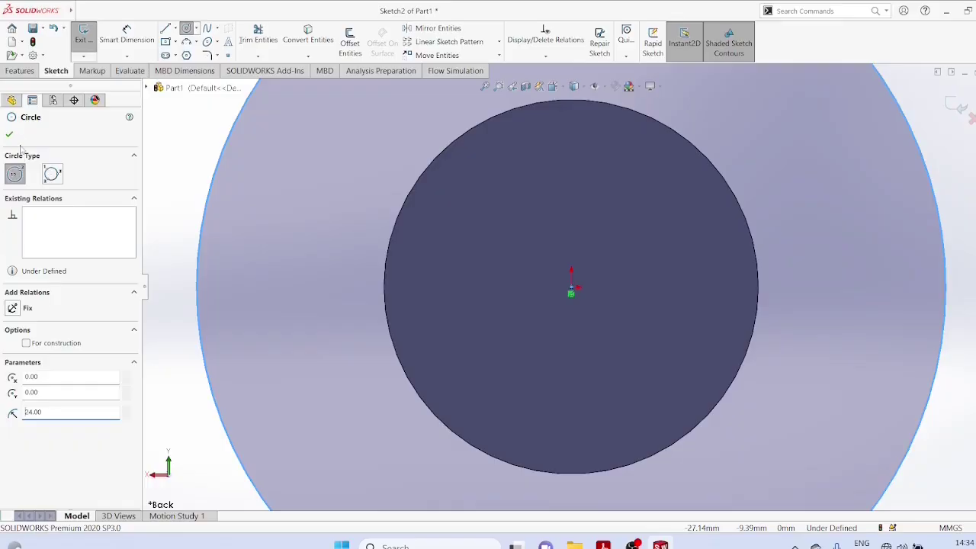
click(9, 134)
Extrude the 24 mm radius circle 71 mm away from the small cylinder, merged with the existing body
click(21, 70)
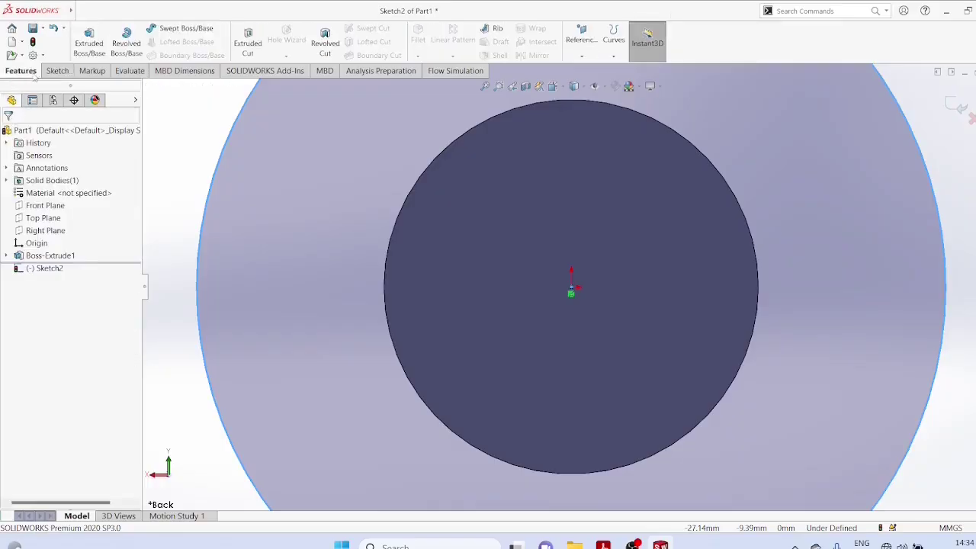
click(88, 42)
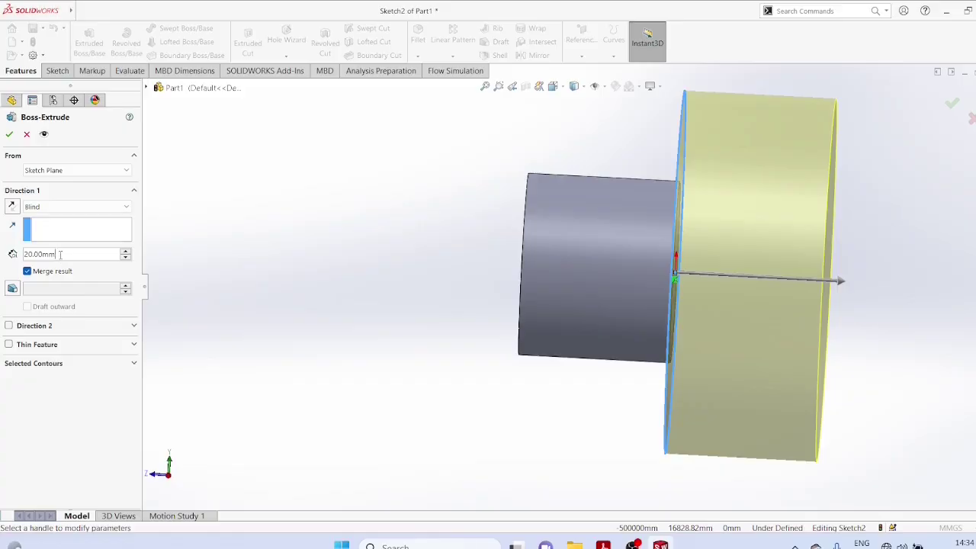
drag(60, 254, 23, 254)
text(71)
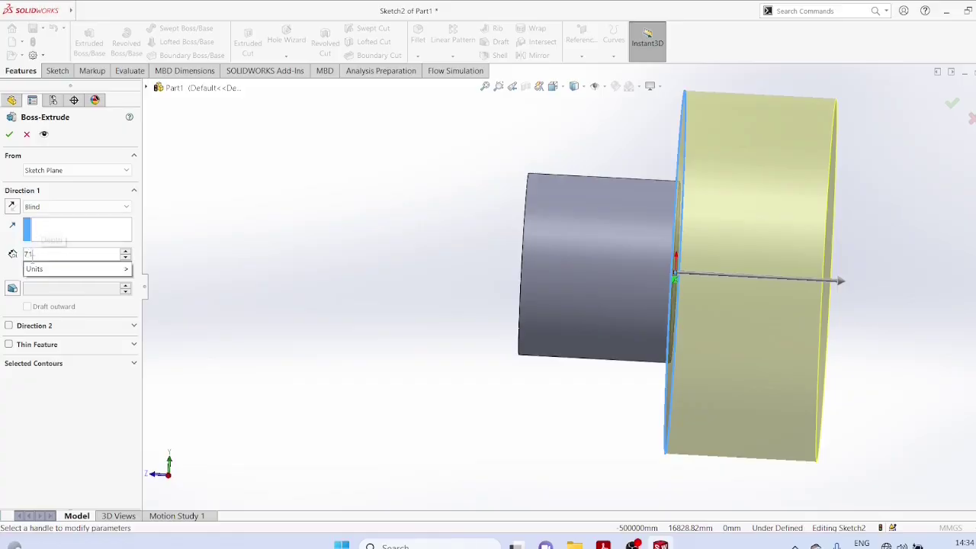
key(Return)
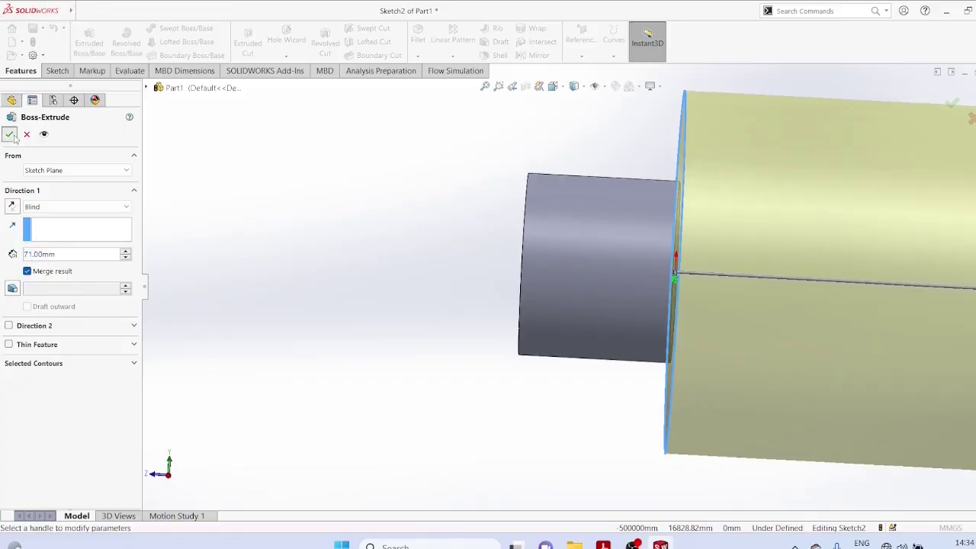
click(9, 134)
Sketch a circle of 30 mm radius centred on the origin on the free end face of the 71 mm long section
key(z)
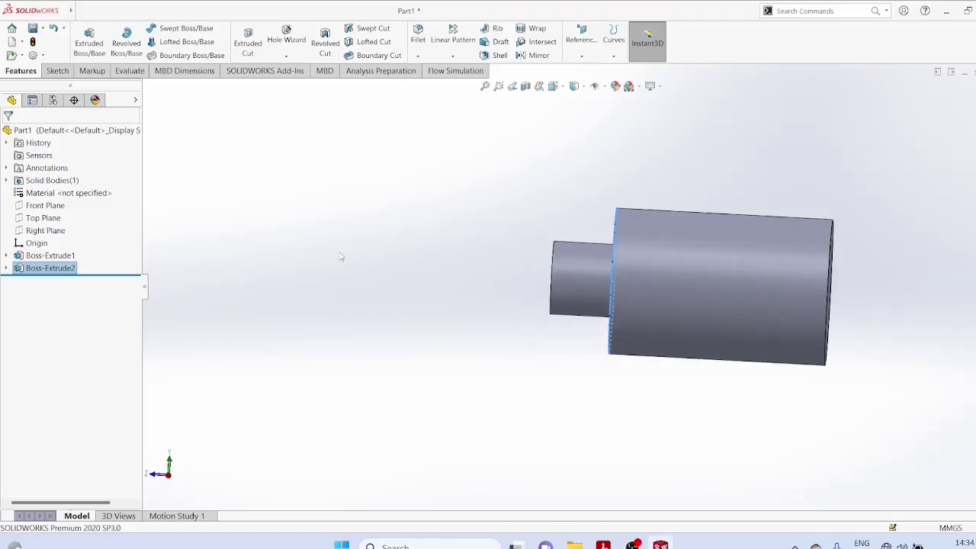
middle_drag(847, 247, 767, 285)
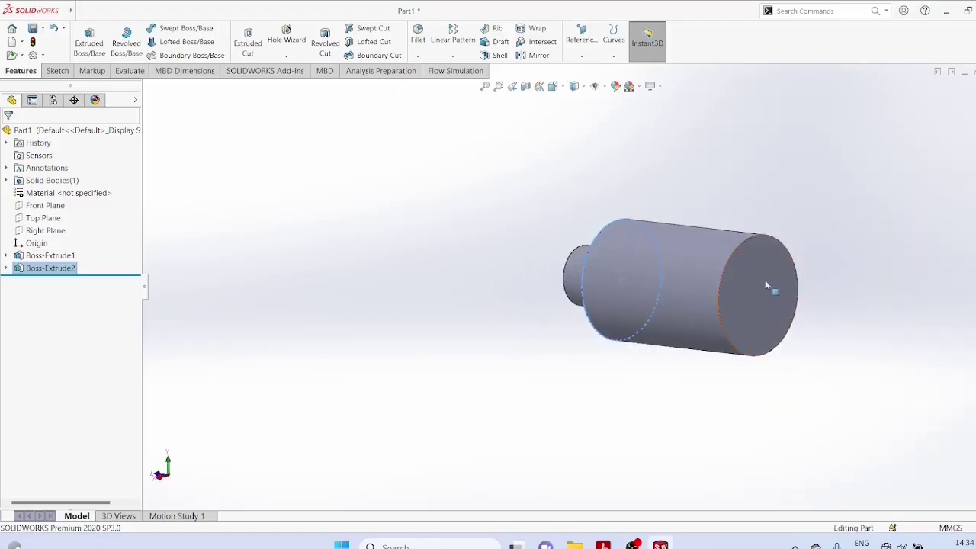
right_click(767, 285)
click(837, 265)
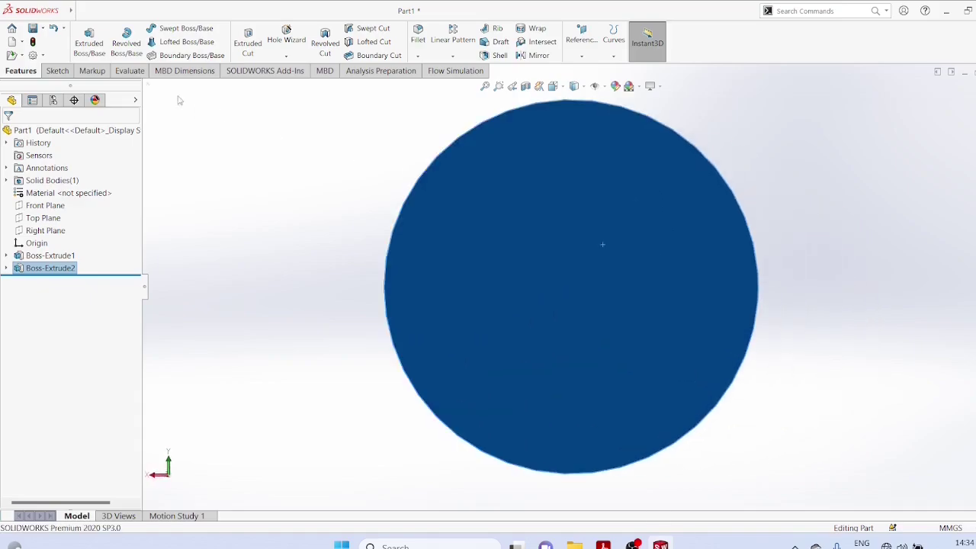
click(57, 70)
click(196, 28)
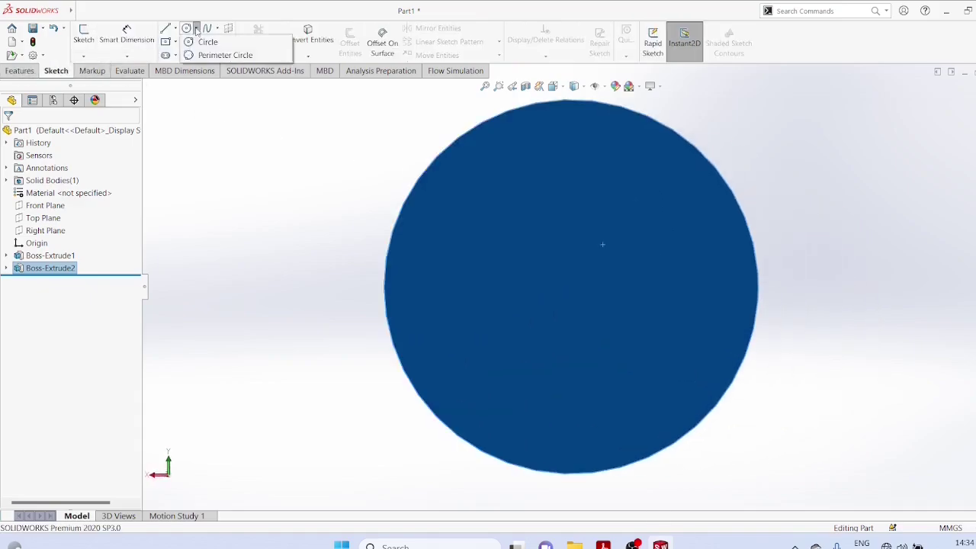
click(203, 42)
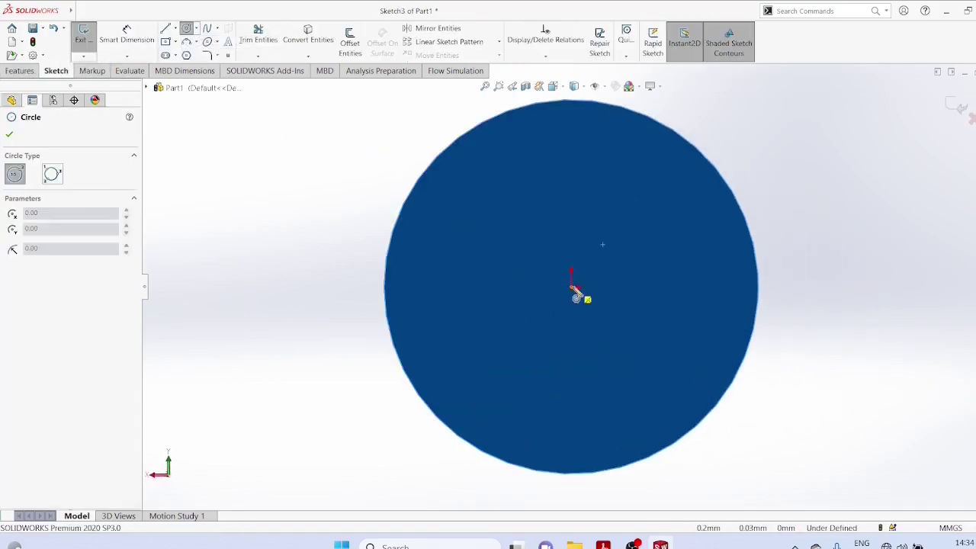
click(572, 288)
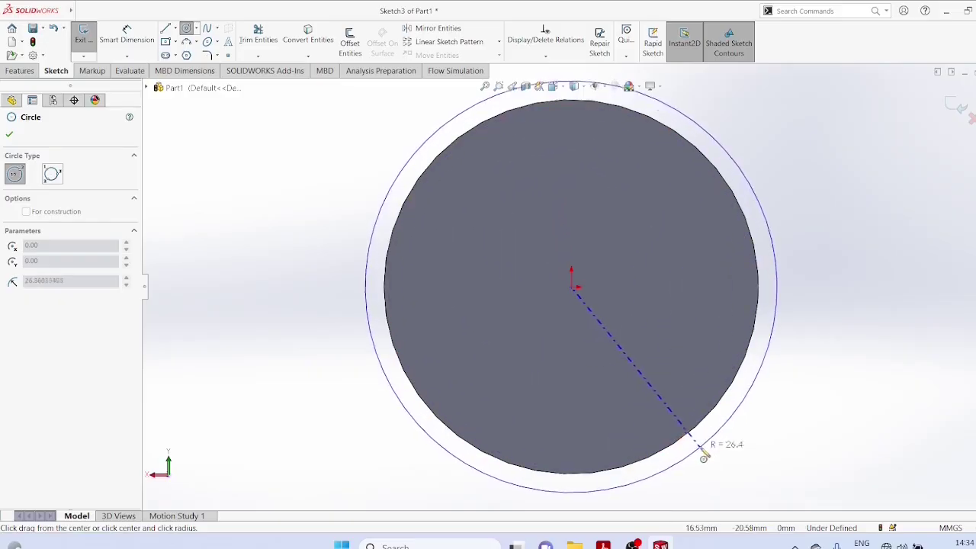
click(712, 459)
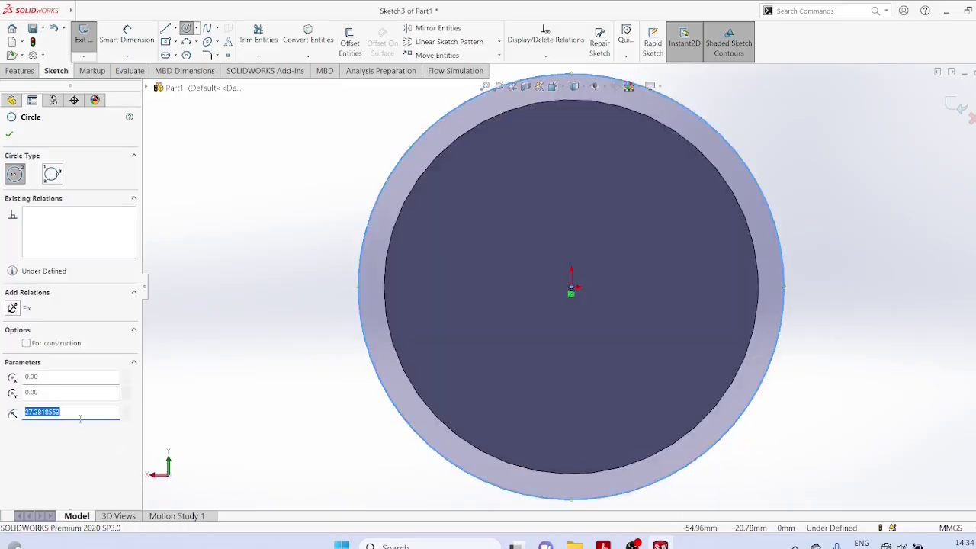
click(78, 412)
drag(77, 410, 28, 410)
text(30)
key(Return)
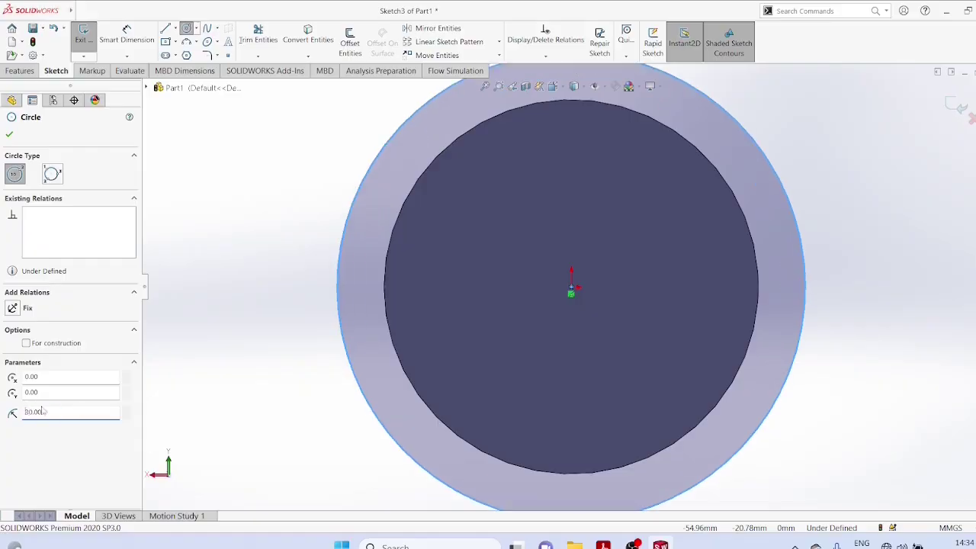
Extrude the 30 mm radius circle 24 mm outward from the shaft end, merged with the existing body
click(21, 70)
click(89, 42)
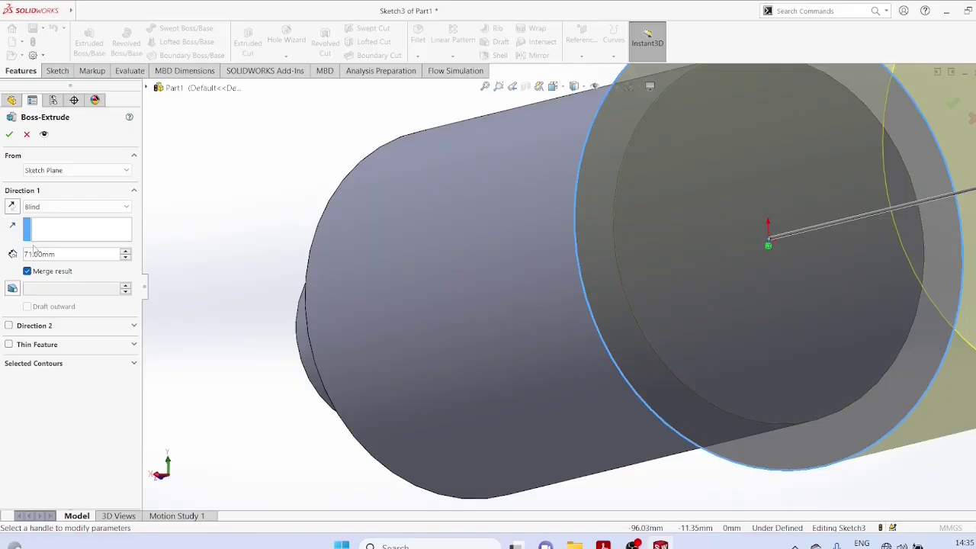
drag(50, 254, 22, 260)
text(24)
key(Return)
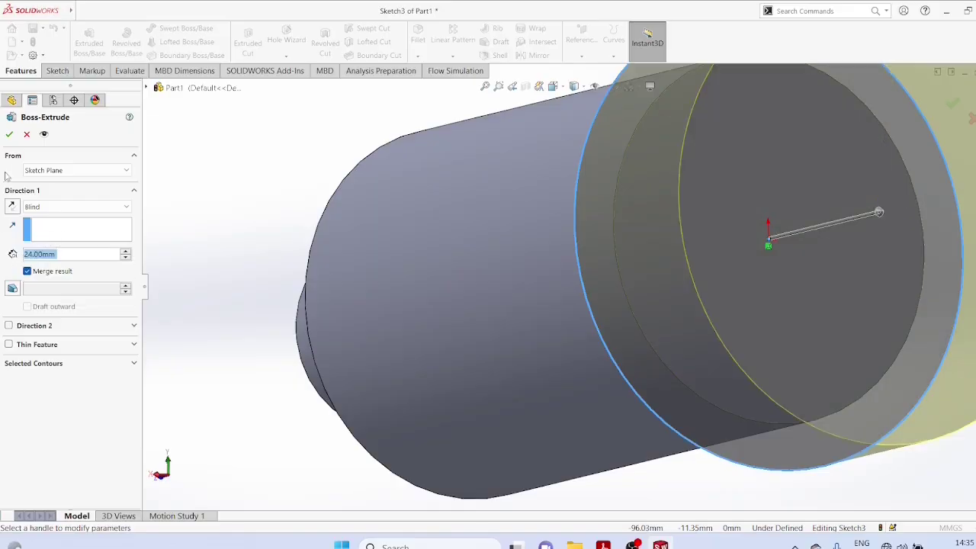
click(8, 135)
Sketch a circle of 15 mm radius centred on the origin on the free end face of the 30 mm radius section
scroll(237, 240, up, 2)
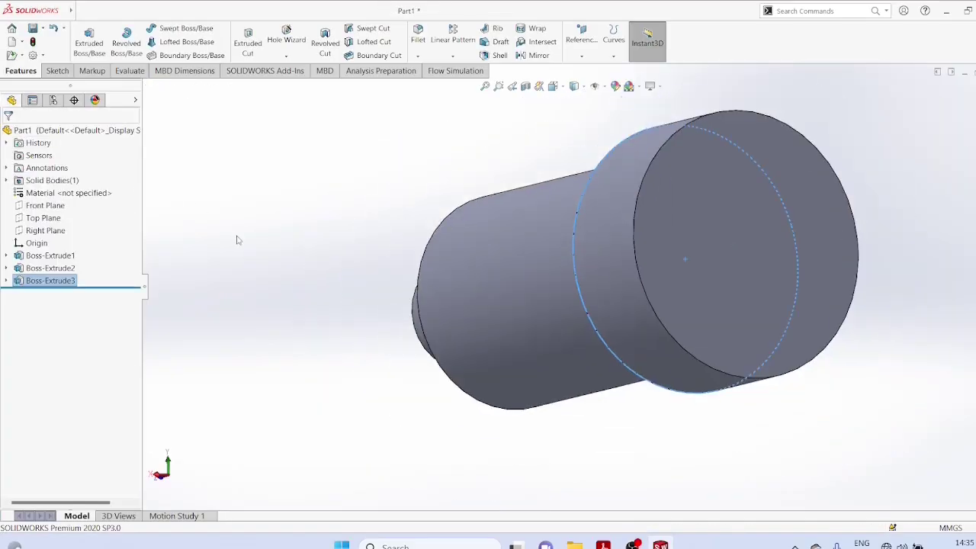
right_click(725, 247)
click(795, 229)
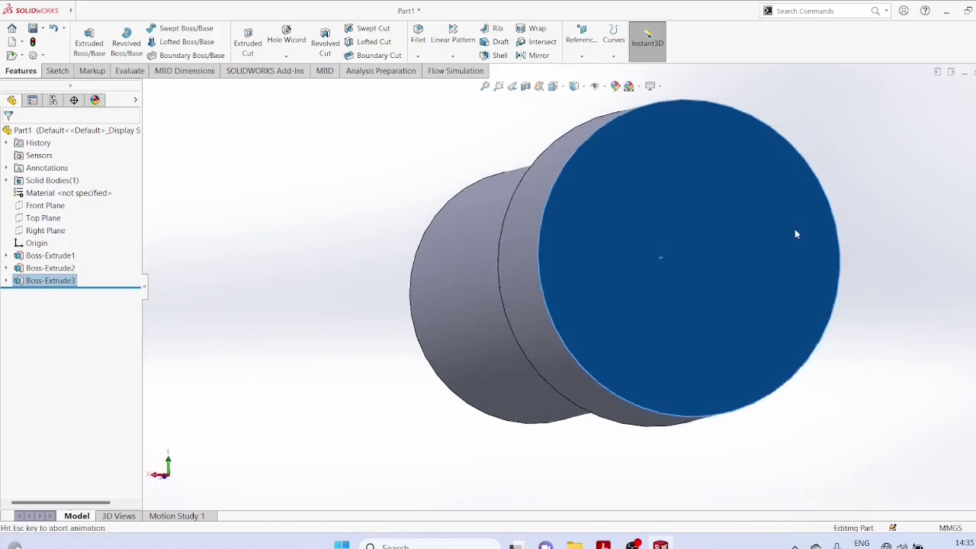
click(61, 71)
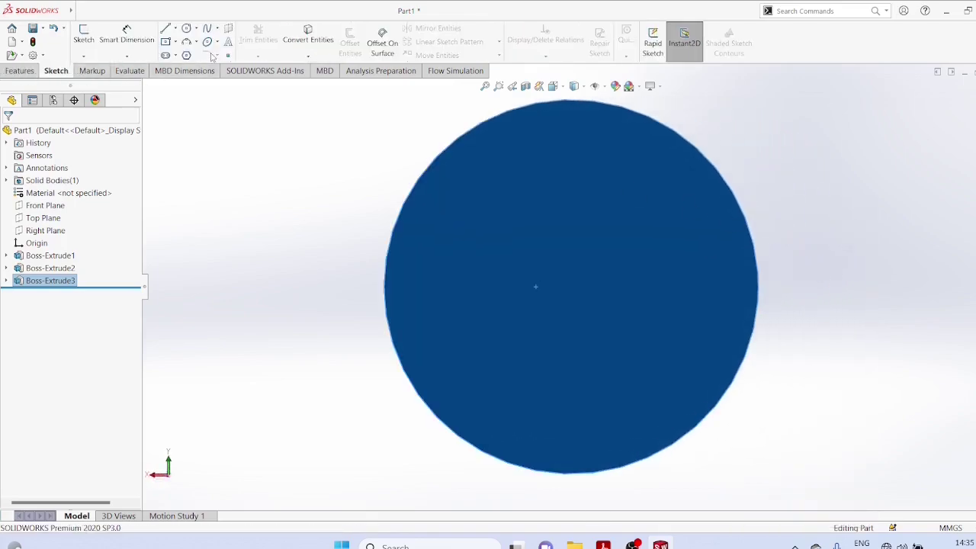
click(196, 29)
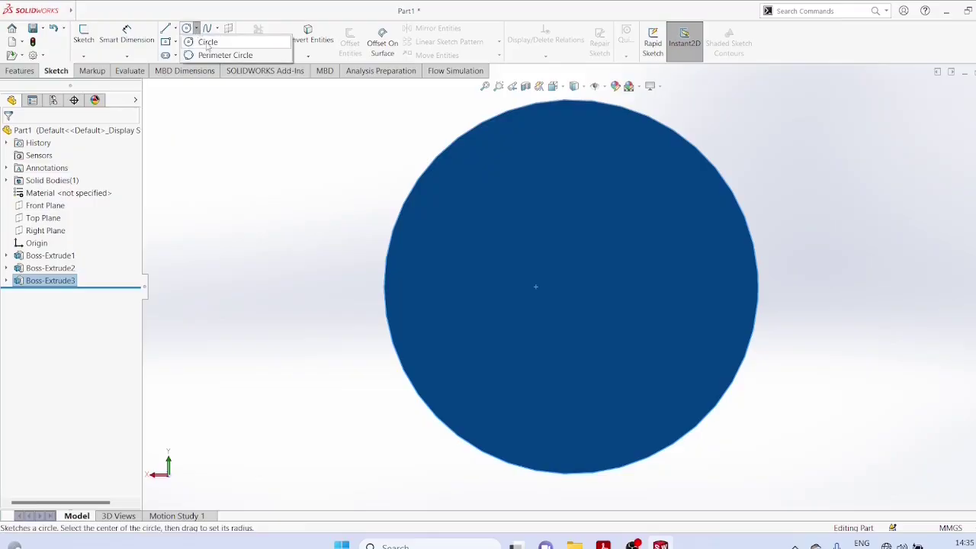
click(207, 40)
click(573, 290)
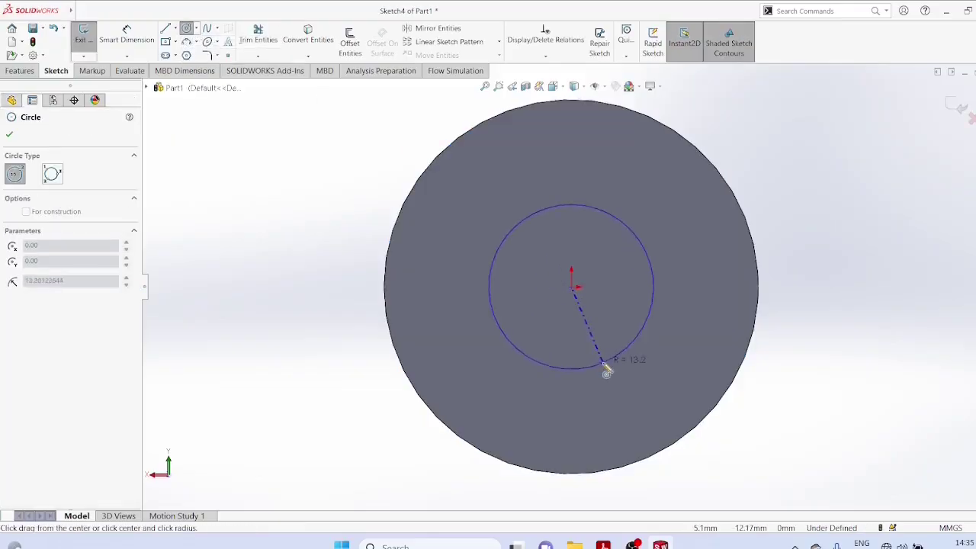
click(606, 372)
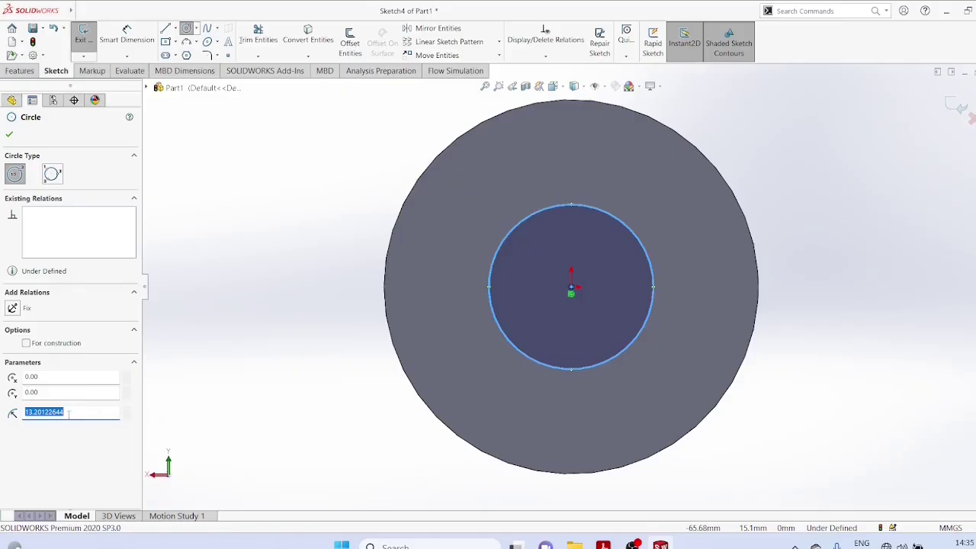
click(26, 412)
double_click(26, 411)
text(15)
key(Return)
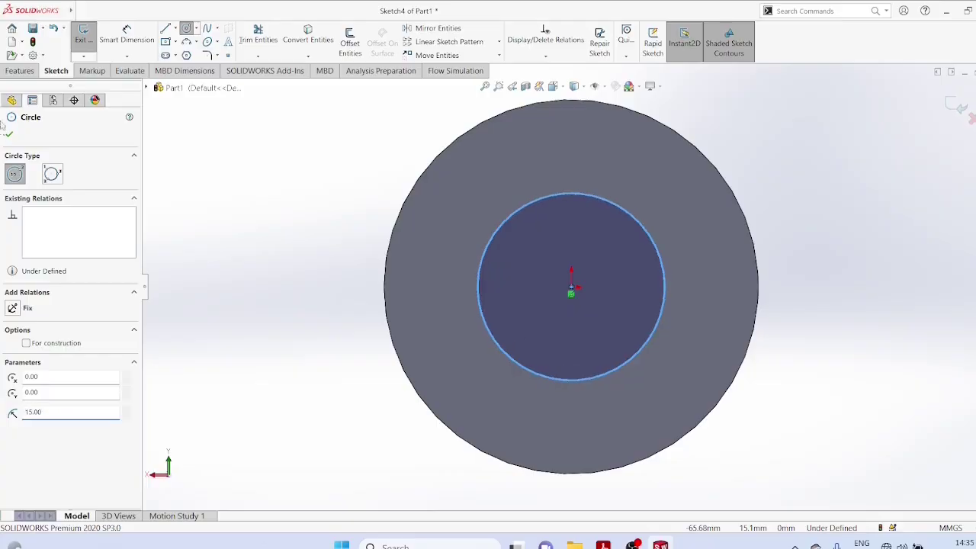
Cut-extrude the 15 mm radius circle 83 mm deep into the shaft as a blind bore
click(19, 70)
click(250, 52)
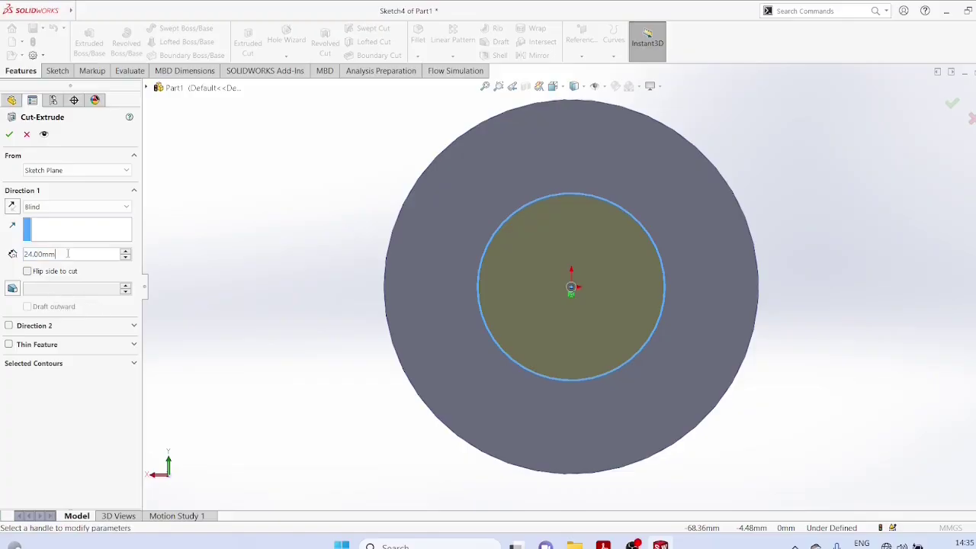
drag(58, 255, 25, 254)
text(83)
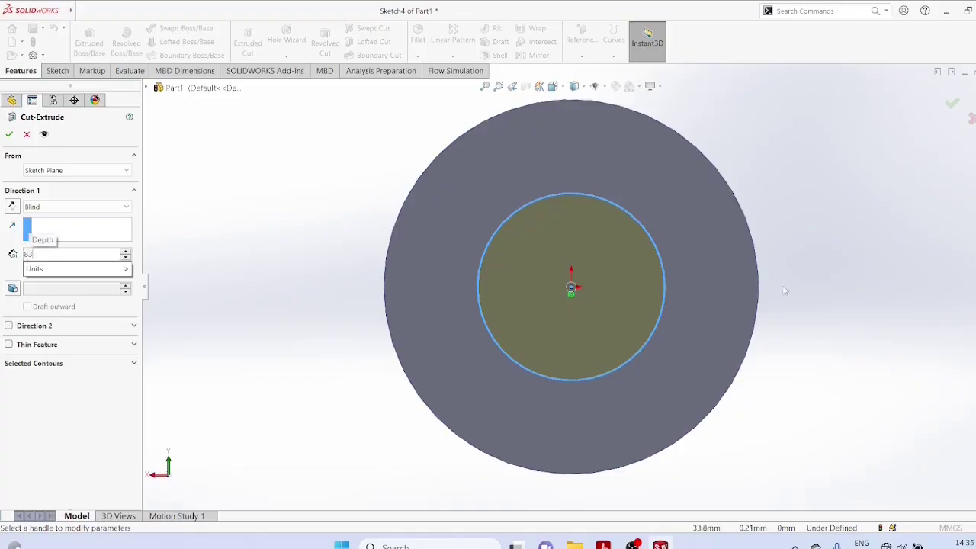
middle_drag(580, 189, 192, 206)
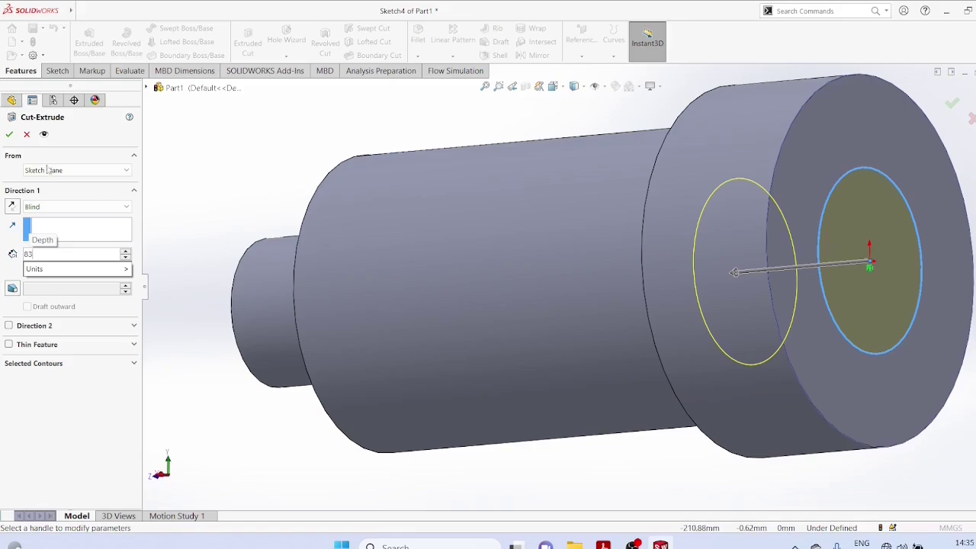
key(Return)
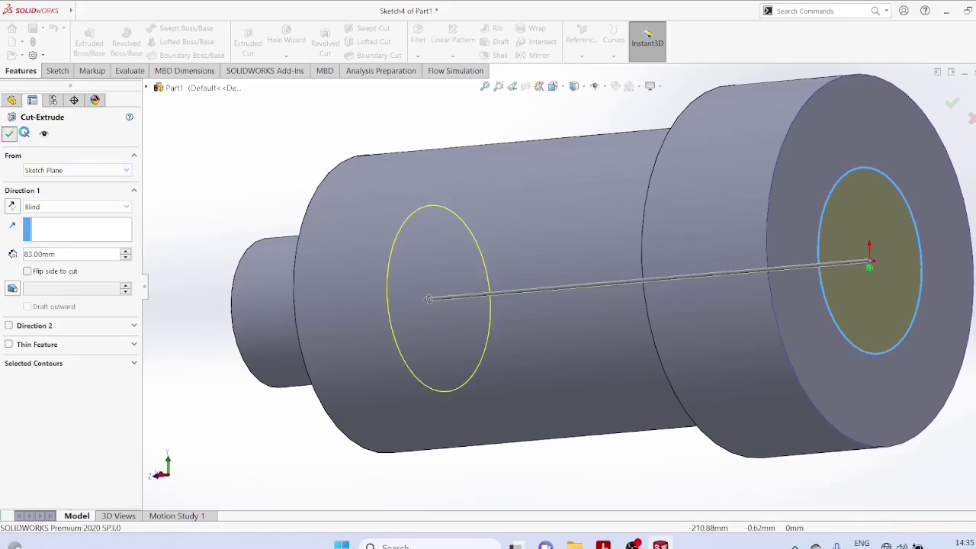
click(10, 134)
Examine the bore inside the shaft with hidden lines visible, returning the model to shaded display
click(582, 90)
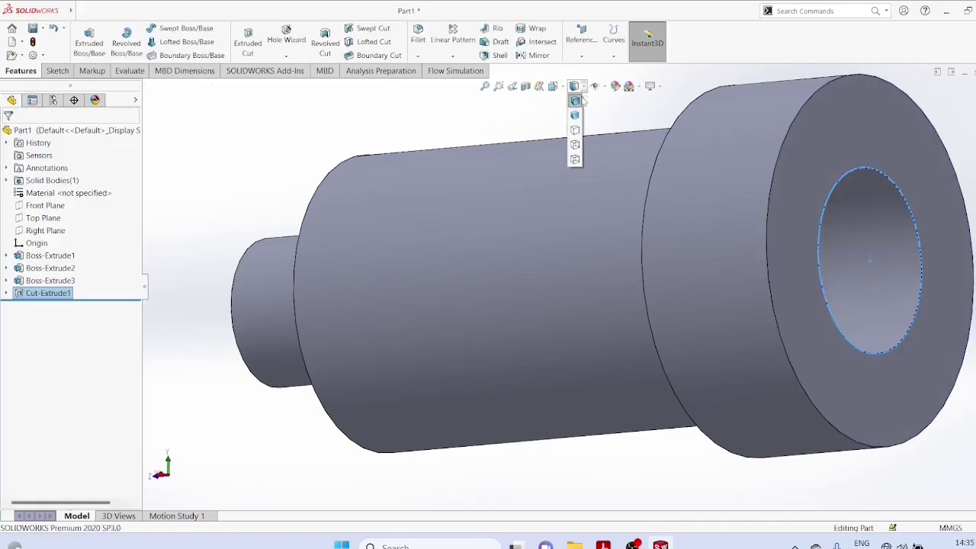
click(580, 146)
middle_drag(695, 405, 698, 411)
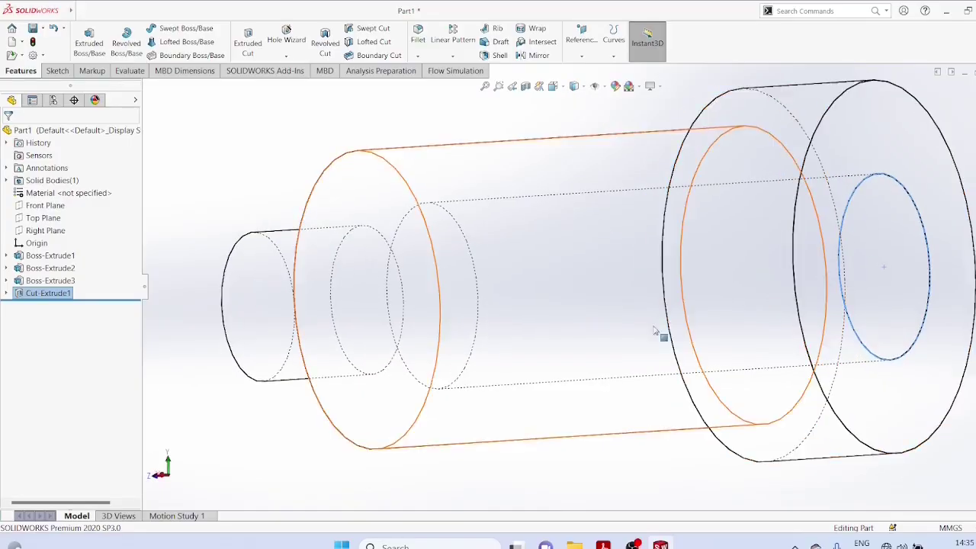
click(581, 88)
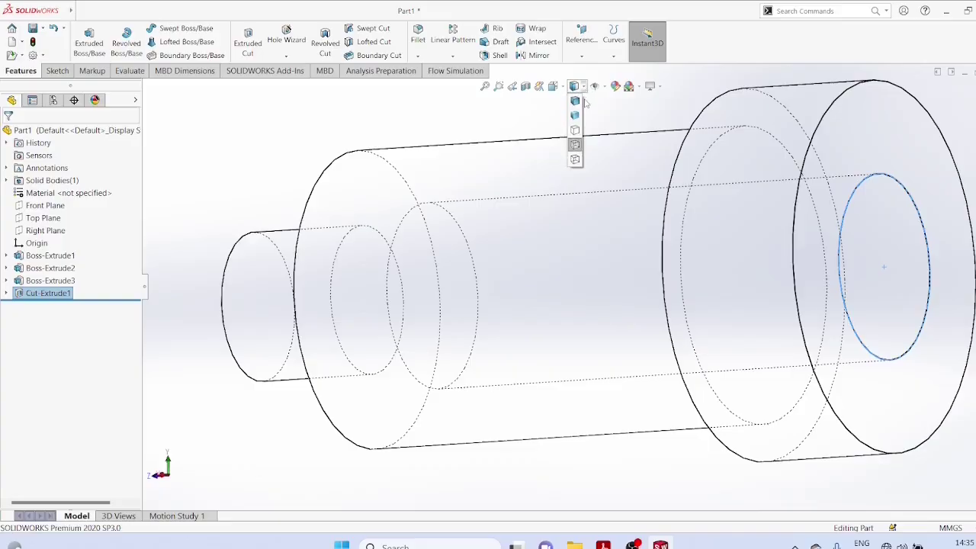
click(575, 113)
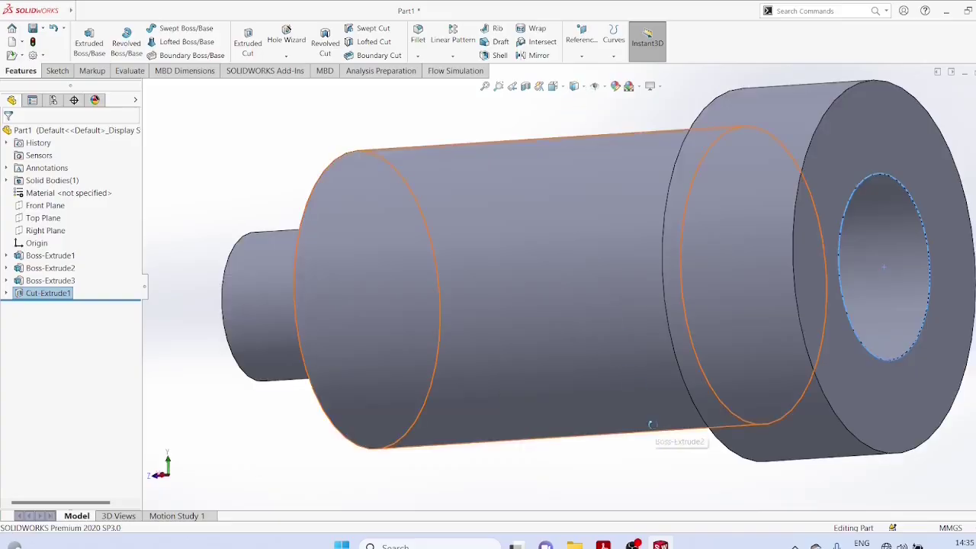
middle_drag(674, 425, 677, 463)
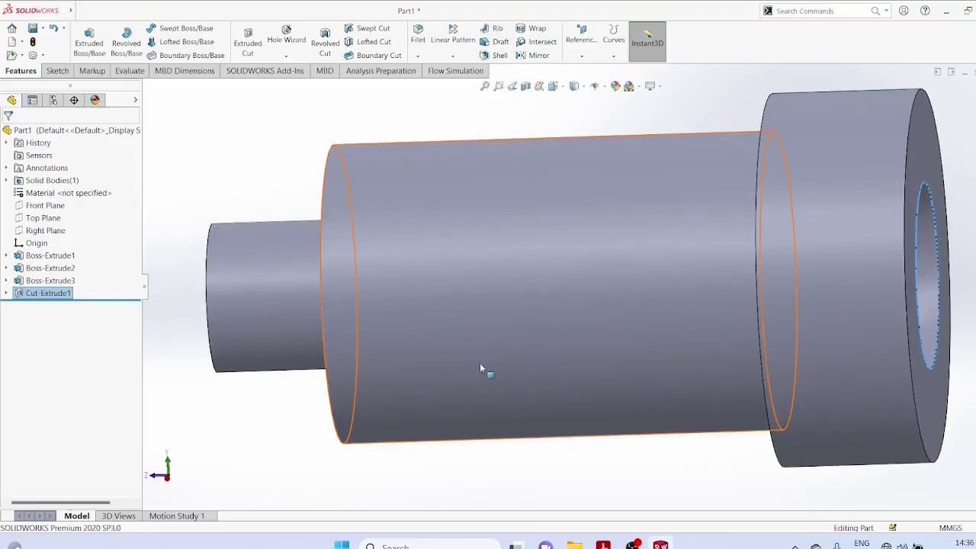
Sketch a horizontal line about 21 mm long on the Right Plane, along the 24 mm radius section's lower edge, starting at the large collar
click(40, 232)
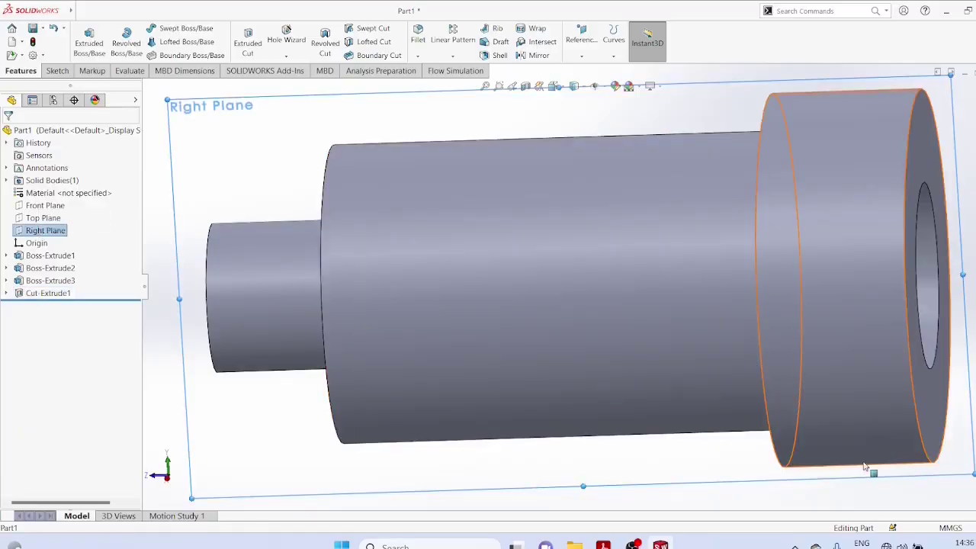
scroll(867, 469, down, 5)
scroll(920, 420, up, 5)
mouse_move(920, 420)
middle_down()
mouse_move(844, 439)
mouse_move(931, 406)
middle_up()
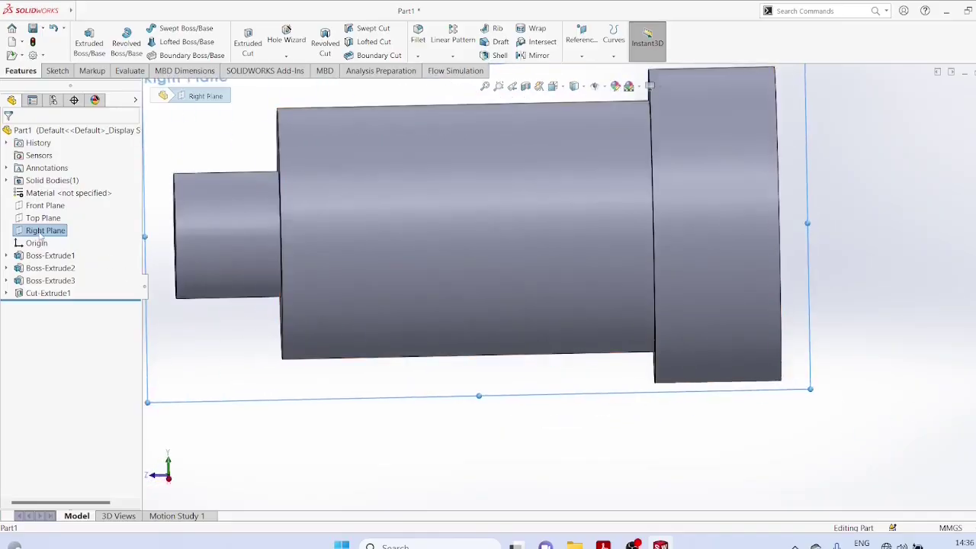
right_click(90, 237)
click(96, 218)
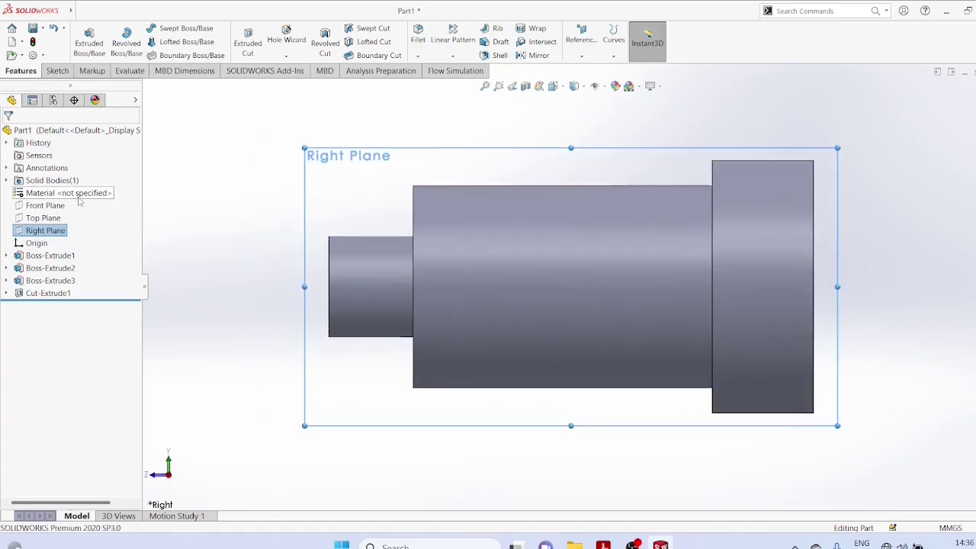
click(56, 70)
click(176, 28)
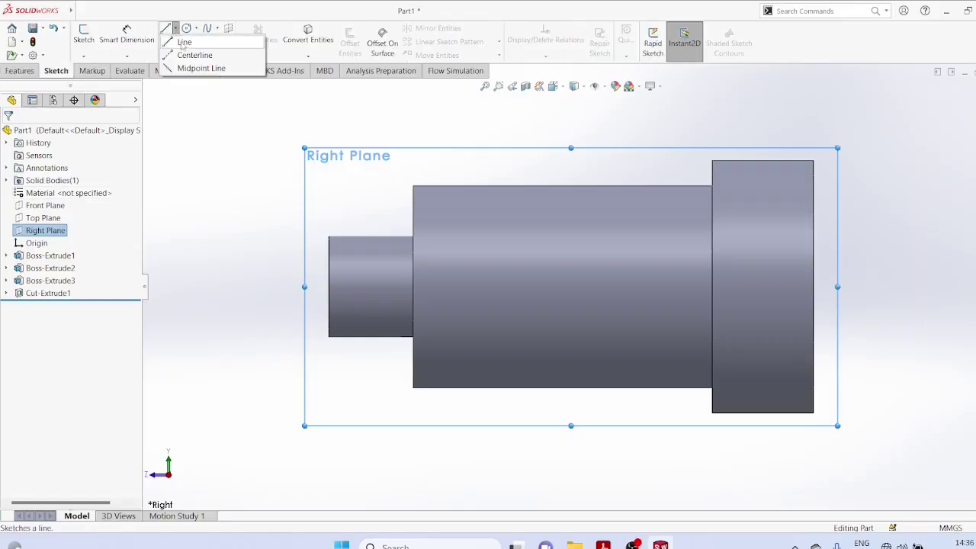
click(187, 39)
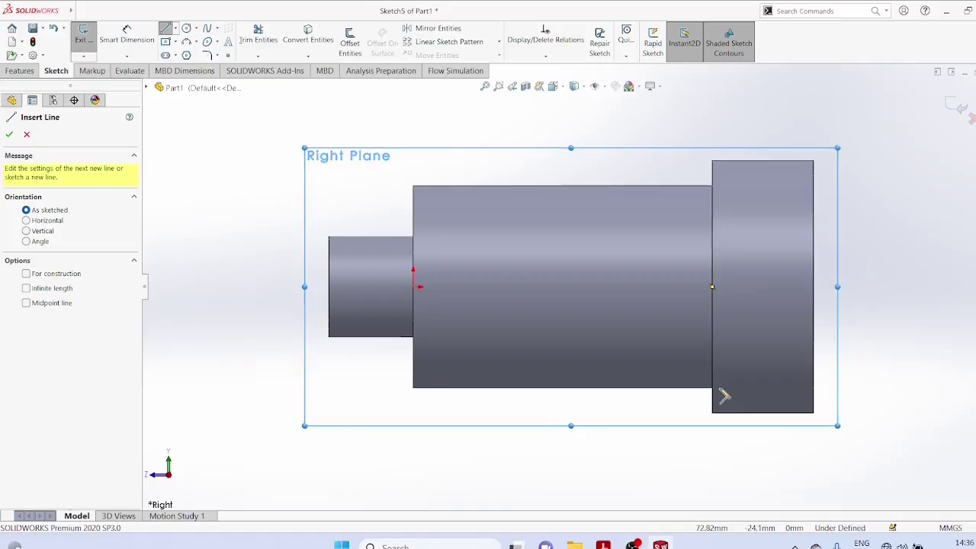
click(712, 389)
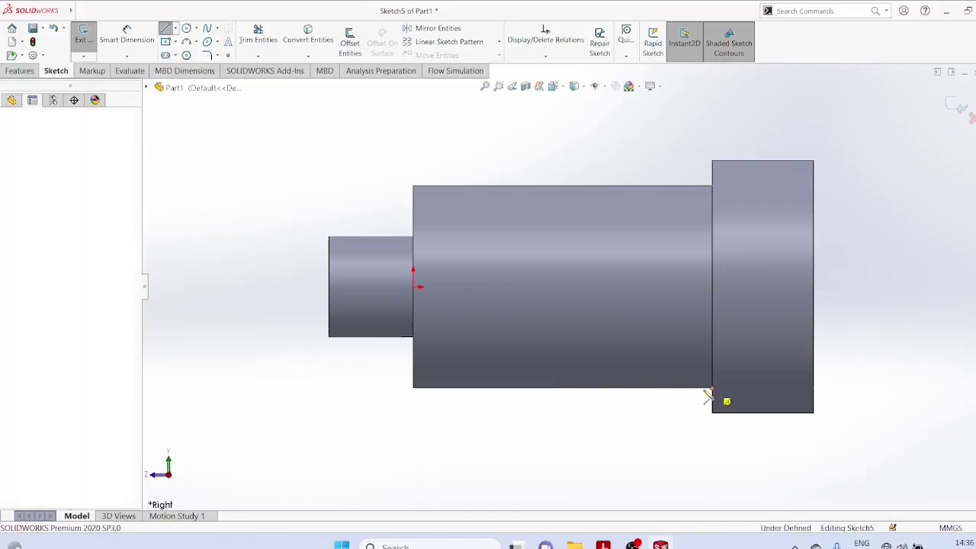
click(623, 389)
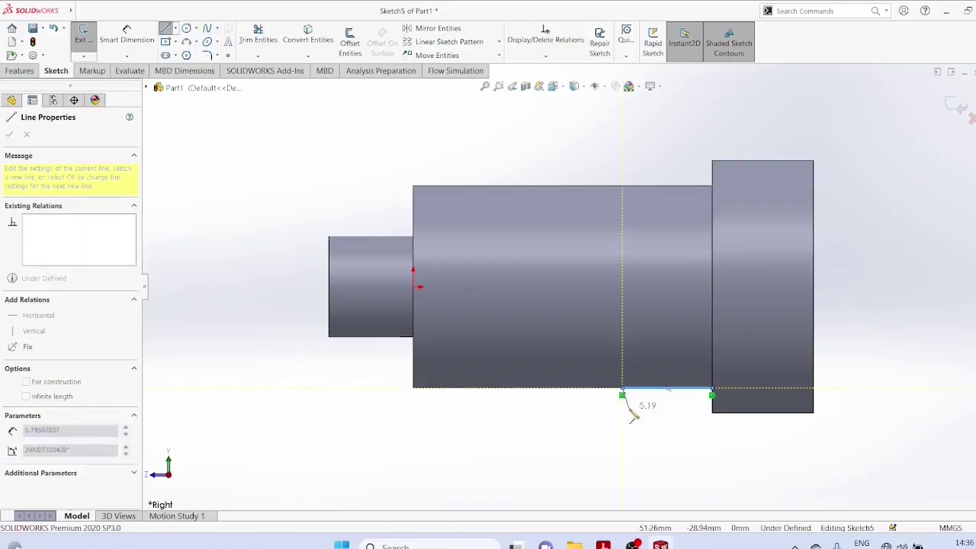
right_click(639, 404)
click(670, 414)
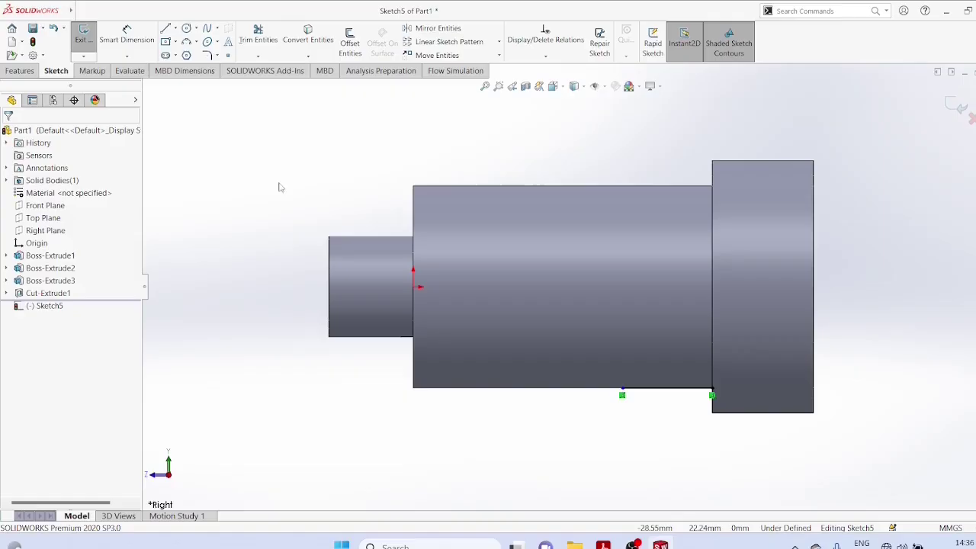
Dimension the horizontal line's length between its endpoints and set it to 34 mm
click(134, 58)
click(141, 69)
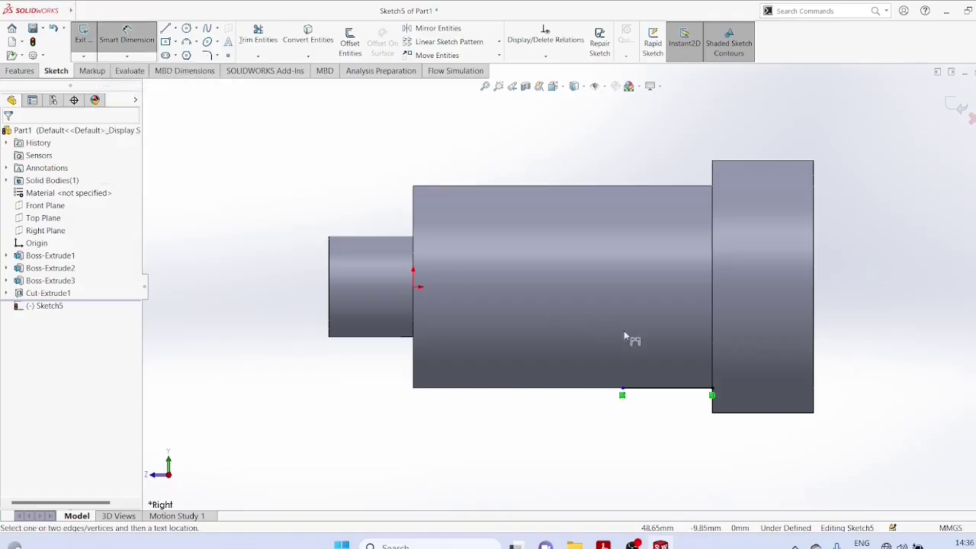
click(711, 391)
click(622, 394)
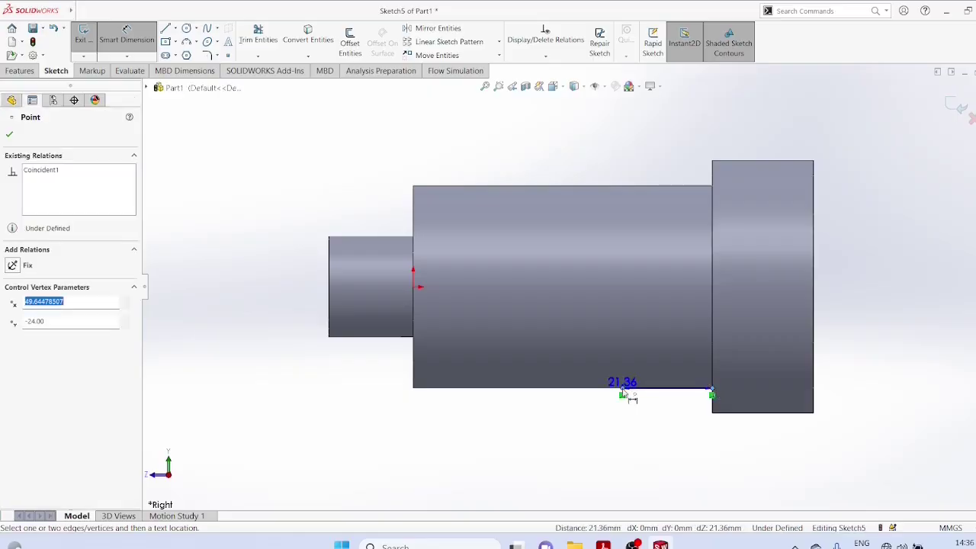
click(644, 426)
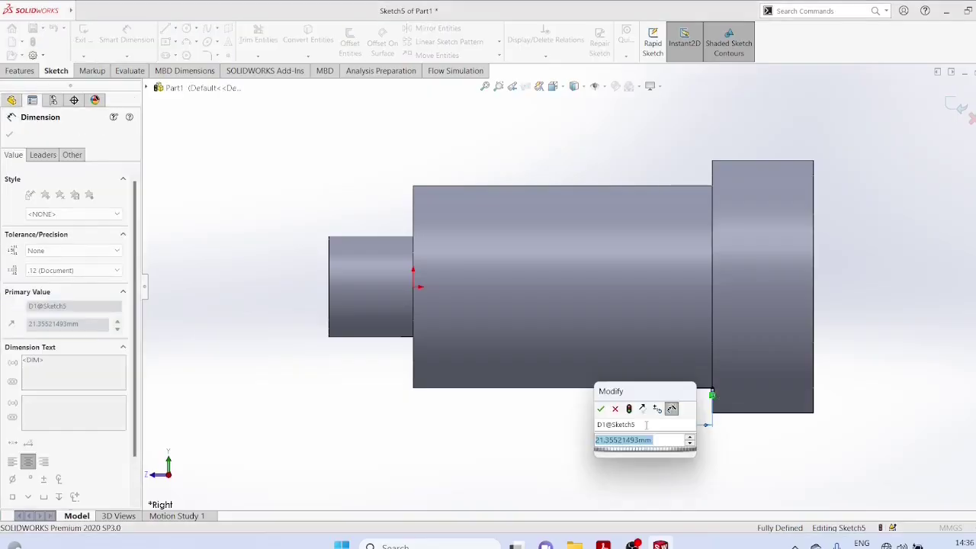
text(4)
key(Return)
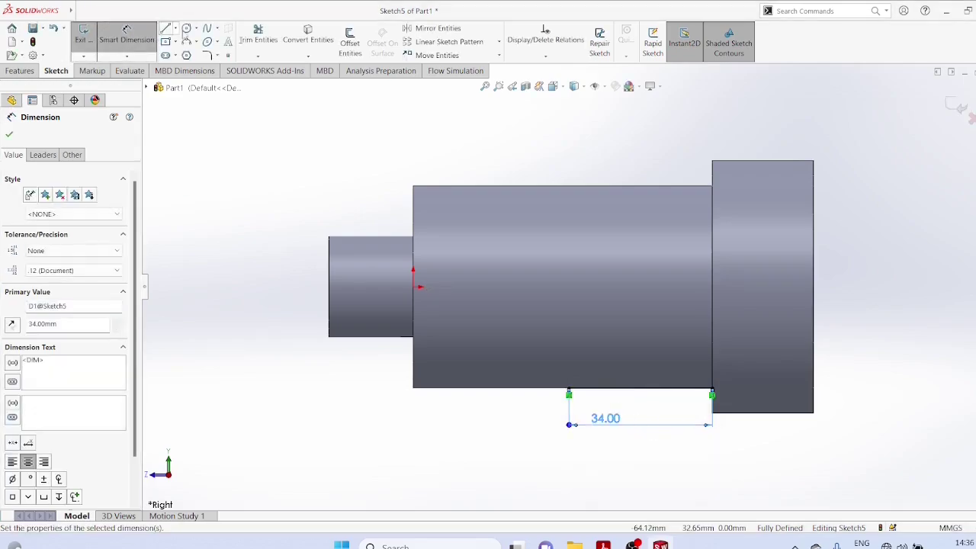
Sketch a slanted line about 49 mm long from the 34 mm line's free end to the middle section's upper edge
click(177, 29)
click(185, 40)
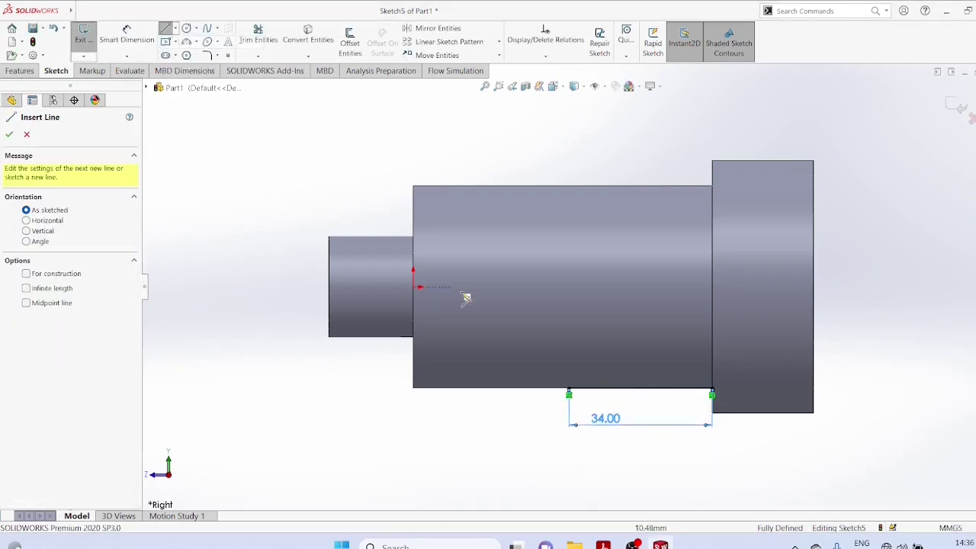
click(568, 389)
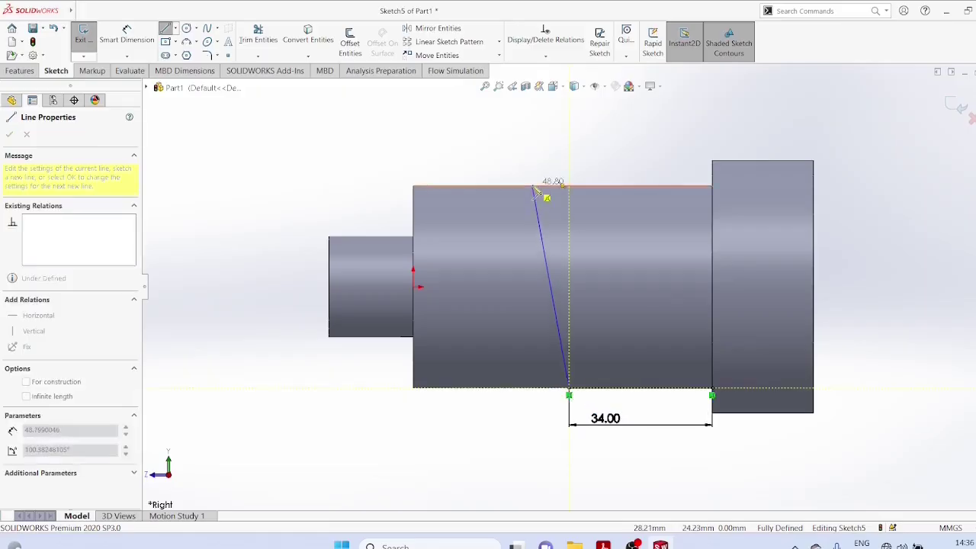
click(532, 183)
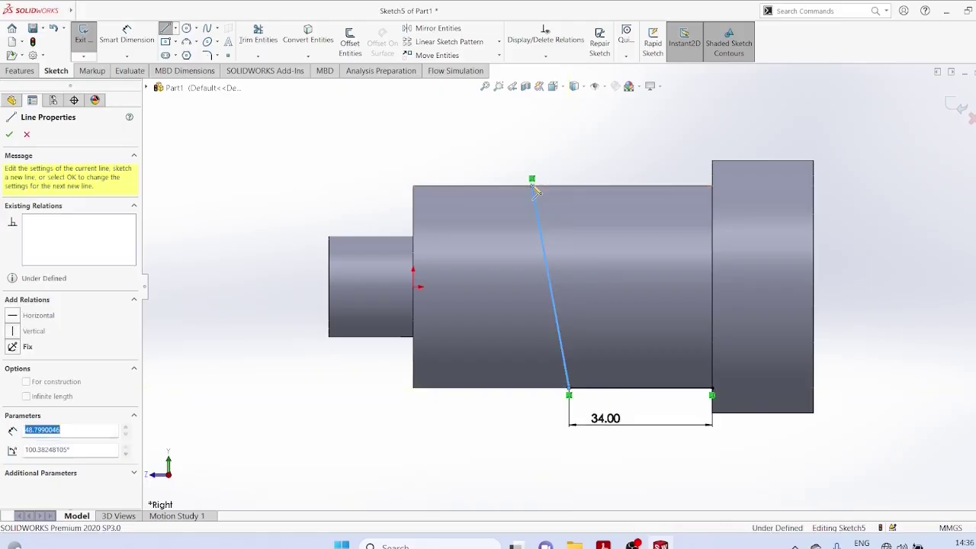
right_click(579, 166)
click(584, 172)
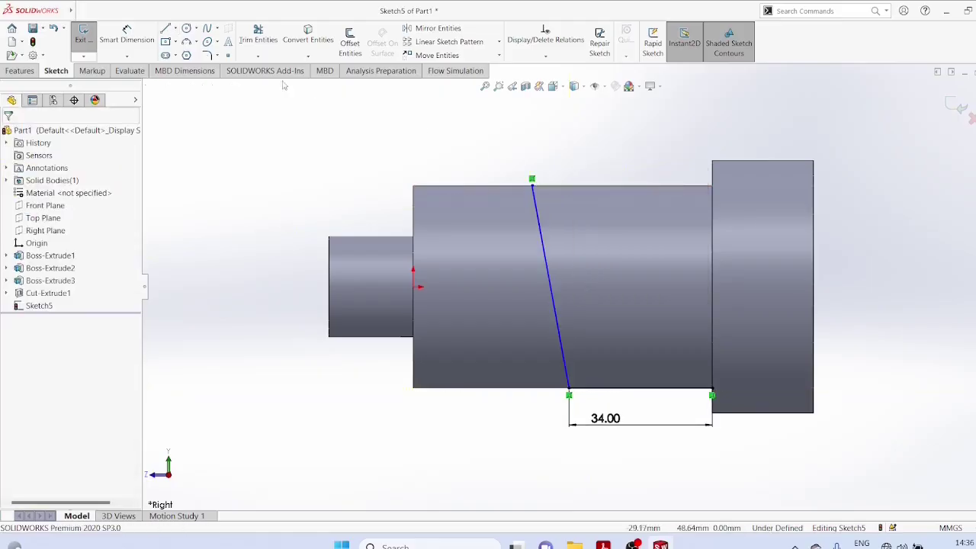
Set the slanted sketch line's angle to 93 degrees
click(545, 251)
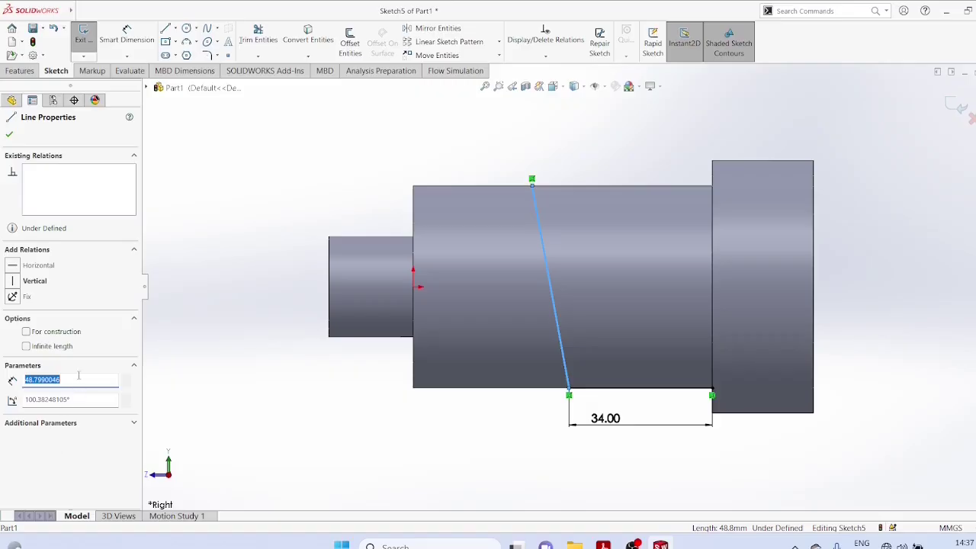
drag(83, 398, 23, 399)
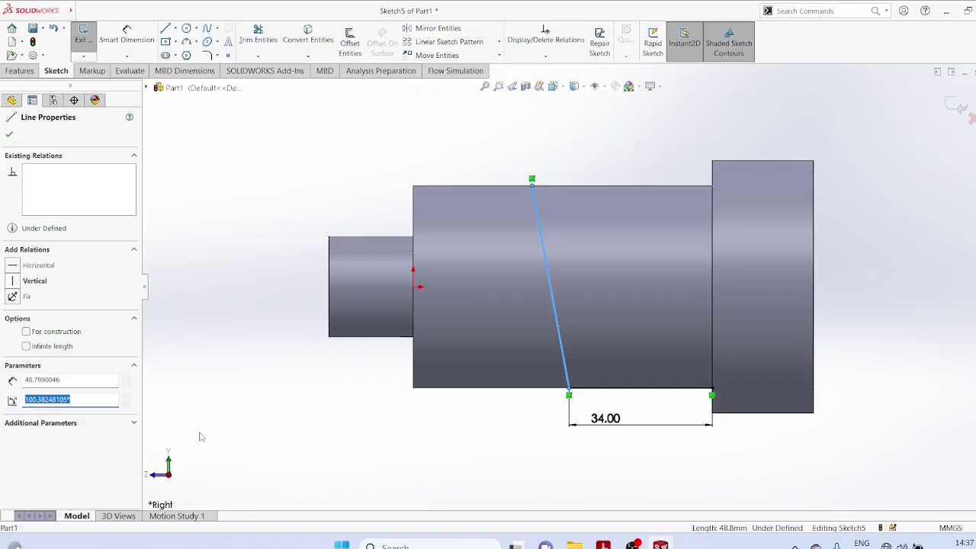
text(9)
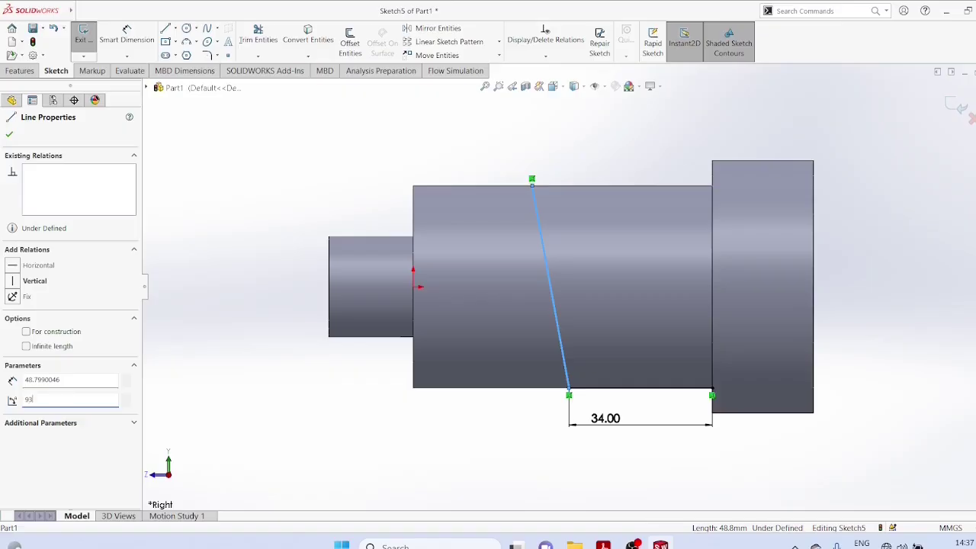
text(3)
key(Return)
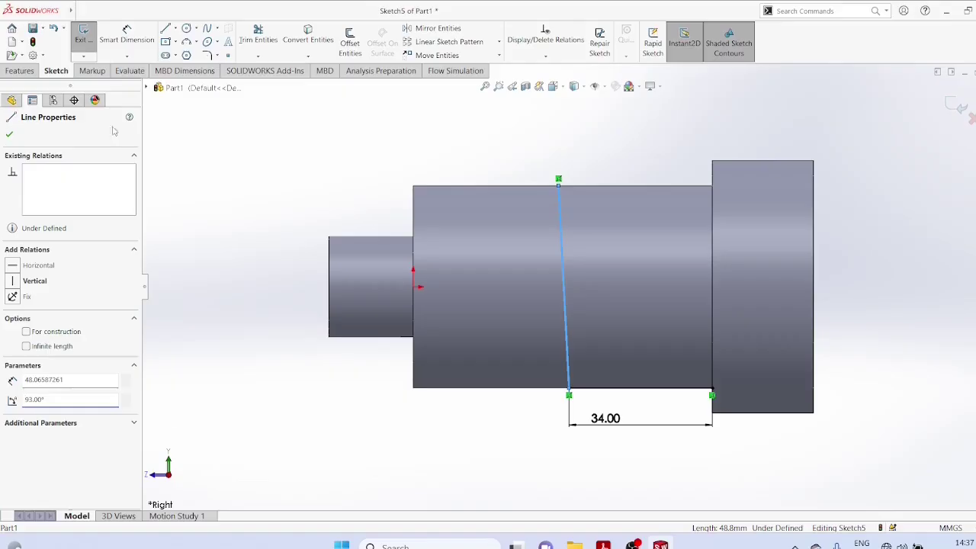
Close the profile with a horizontal line about 36.5 mm long to the large collar and a 48 mm vertical line down to the lower line
click(175, 27)
click(183, 39)
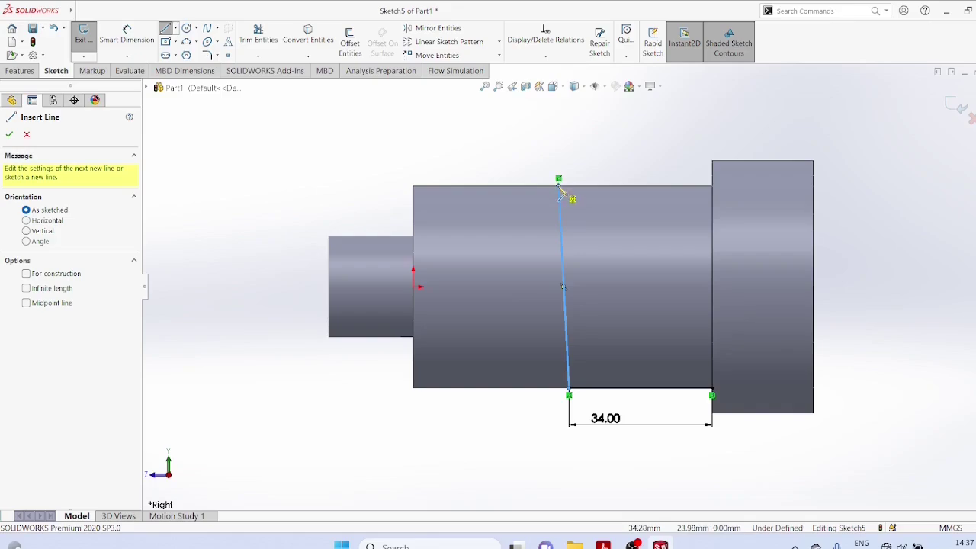
click(558, 185)
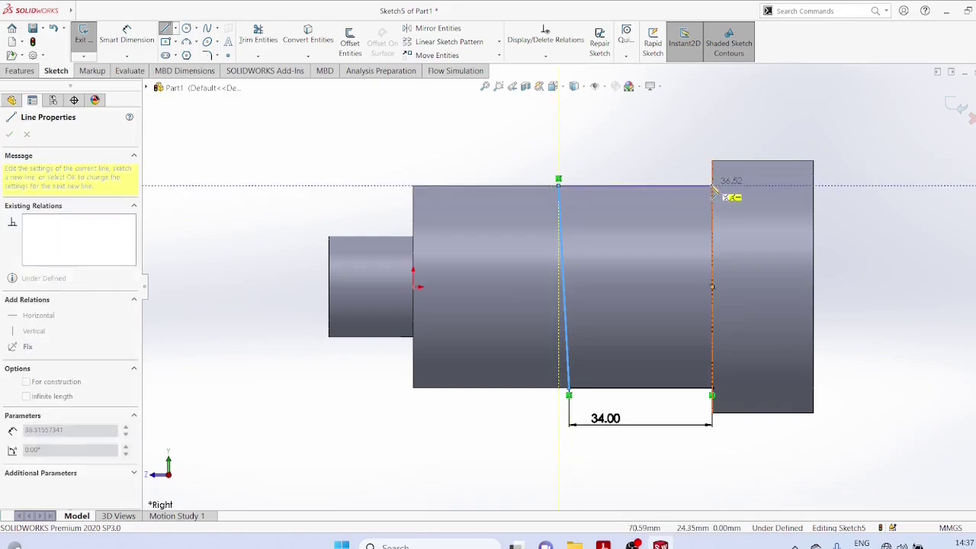
click(713, 189)
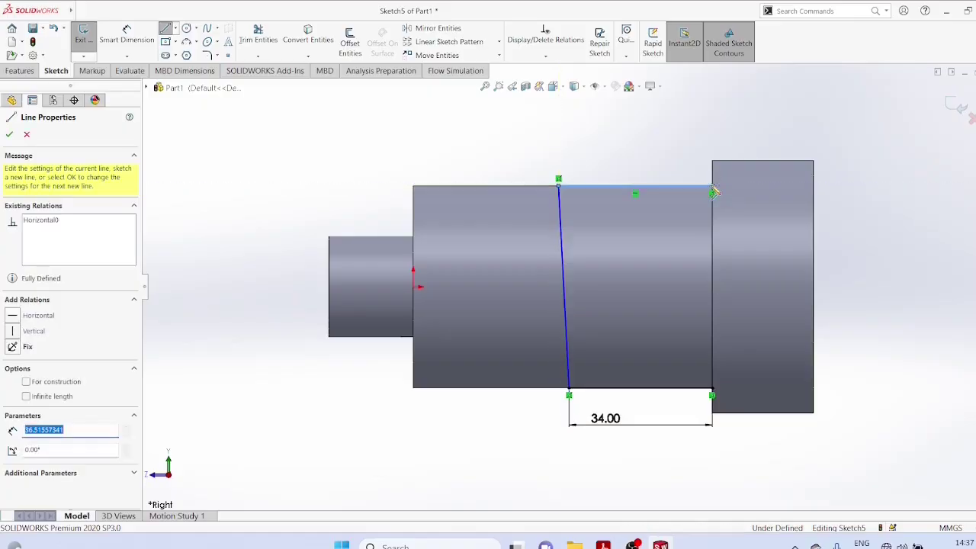
click(713, 394)
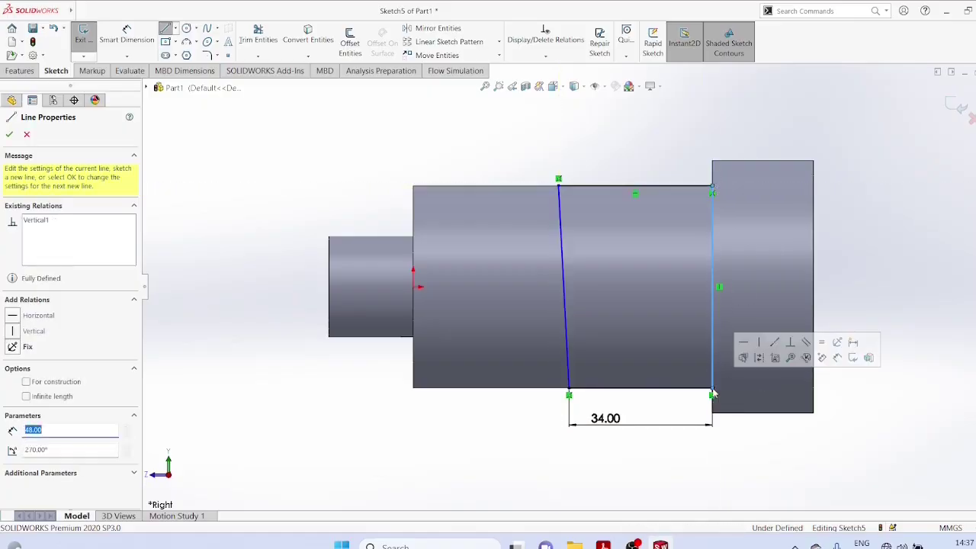
click(9, 135)
Cut-extrude the closed profile through the shaft's middle section with a Mid Plane depth of 8 mm
click(14, 74)
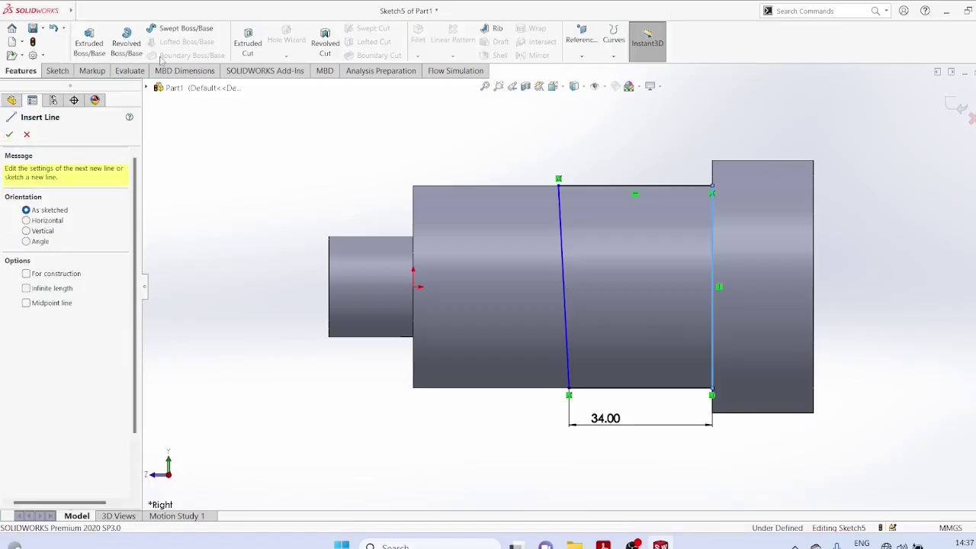
click(243, 54)
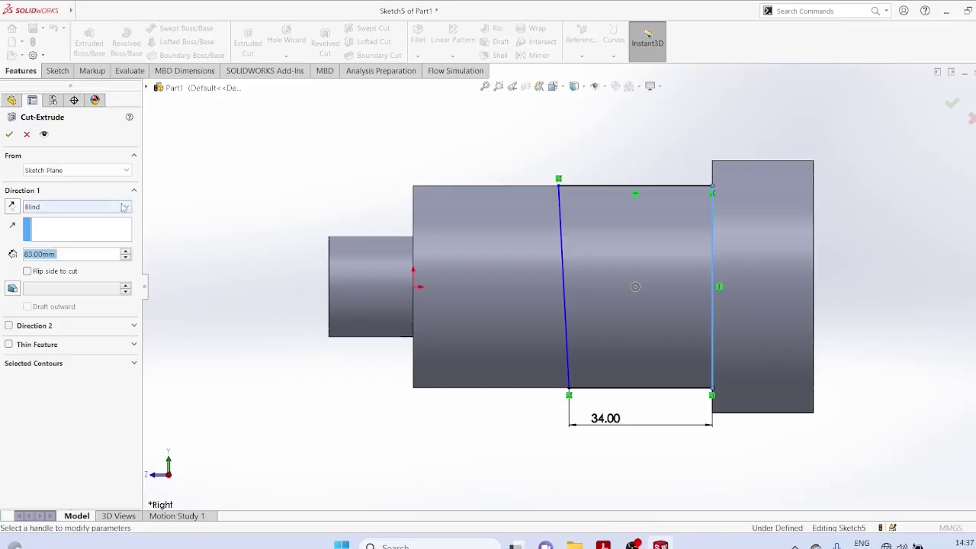
click(106, 209)
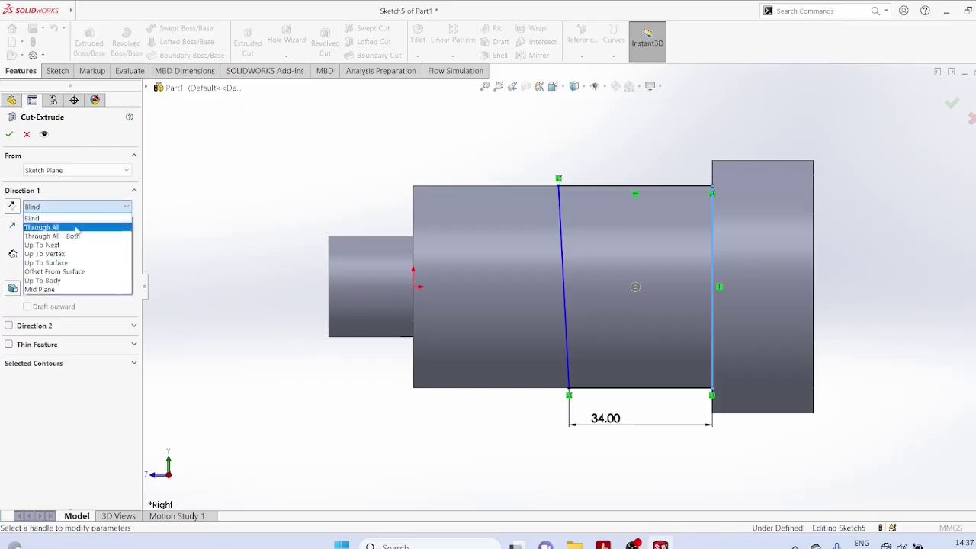
click(63, 289)
click(66, 254)
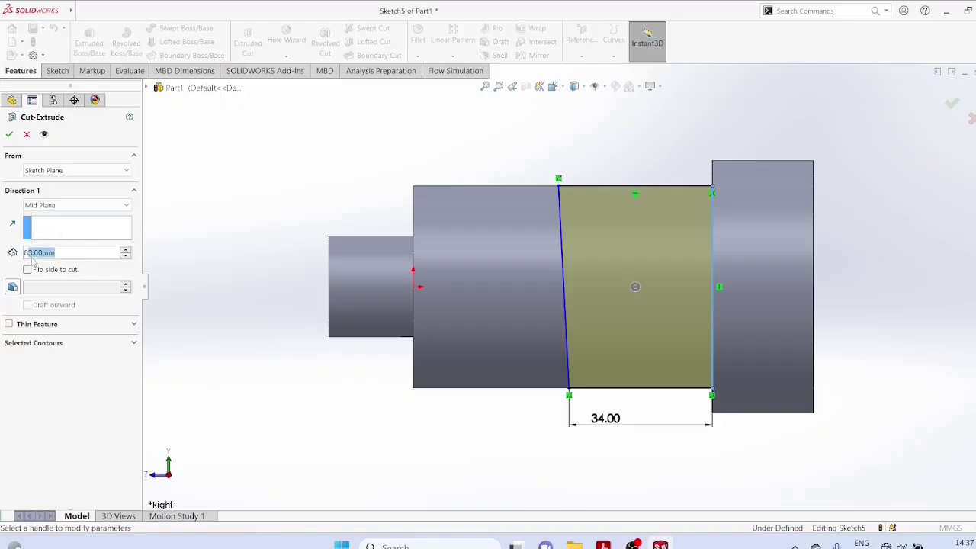
text(88)
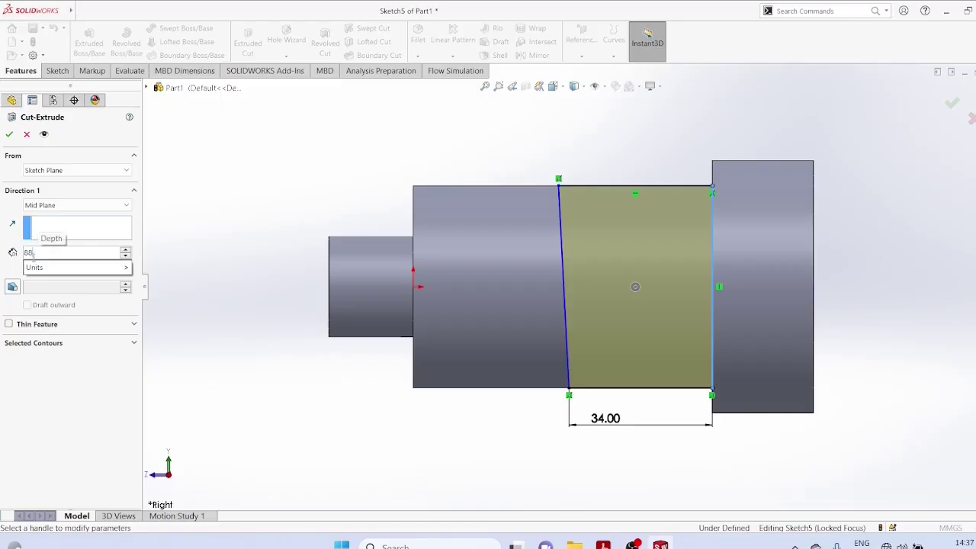
key(BackSpace)
key(Return)
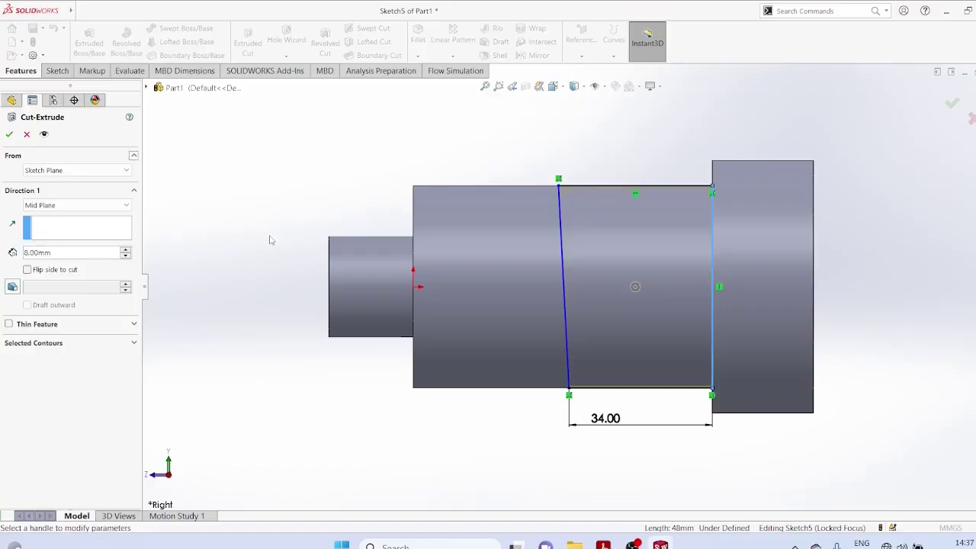
middle_drag(784, 182, 857, 310)
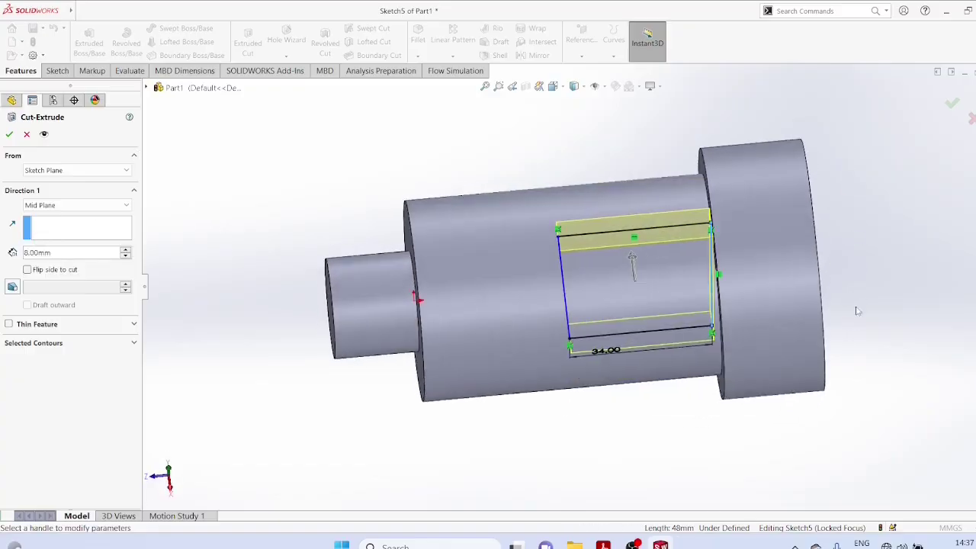
click(952, 103)
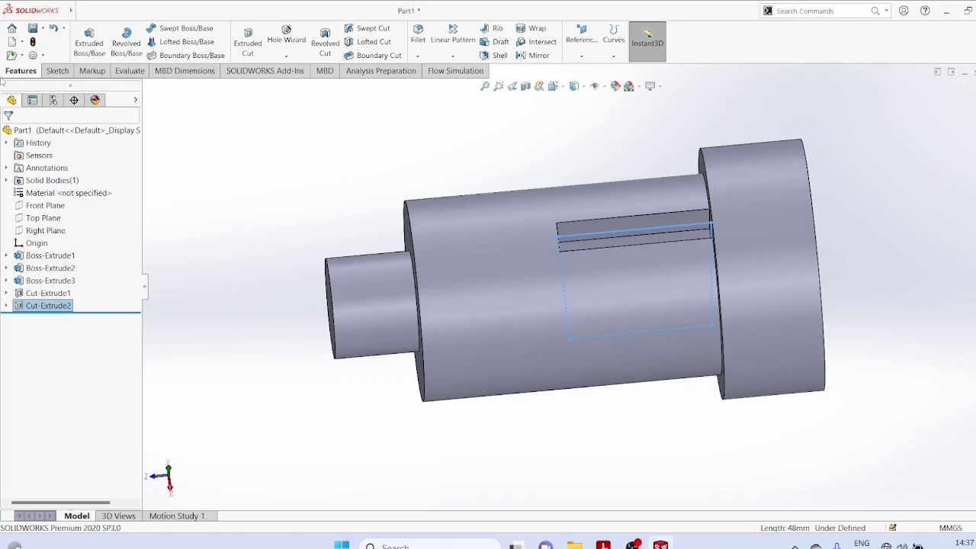
Examine the new tapered slot from several angles with hidden lines visible
click(576, 434)
middle_drag(959, 261, 876, 242)
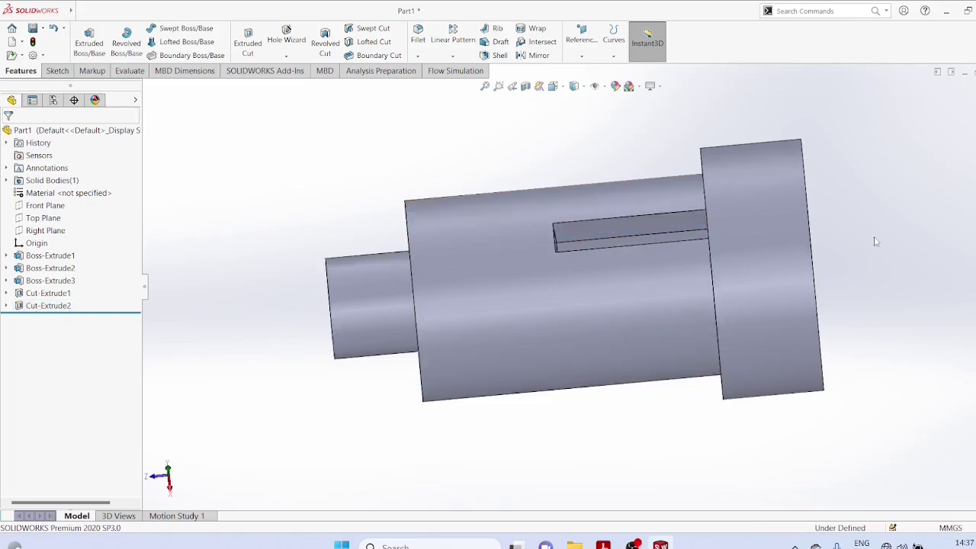
click(581, 86)
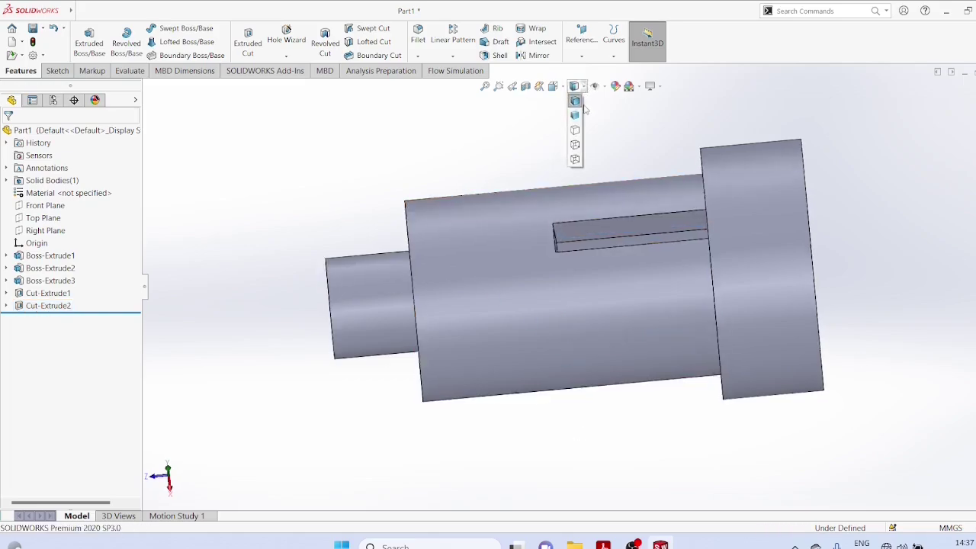
click(574, 144)
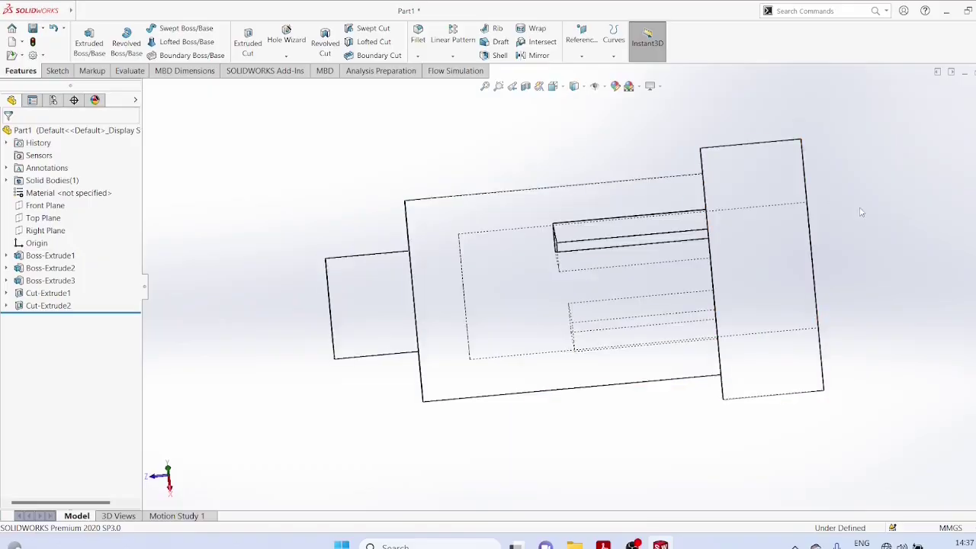
middle_drag(854, 252, 871, 113)
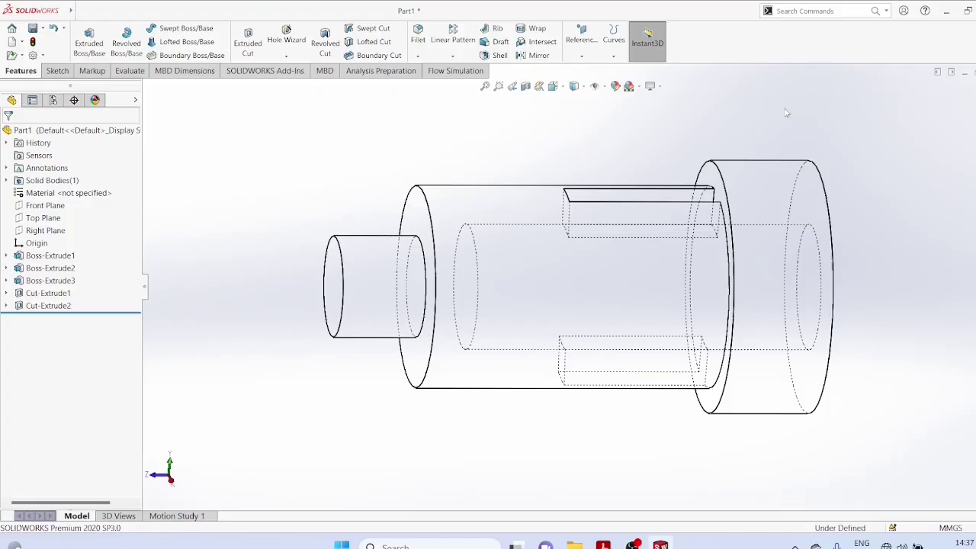
mouse_move(70, 10)
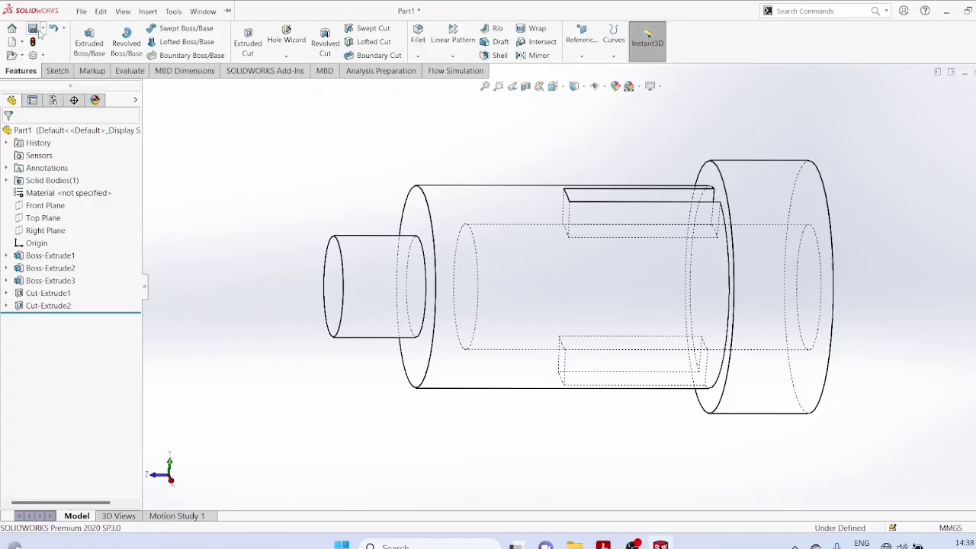
click(43, 28)
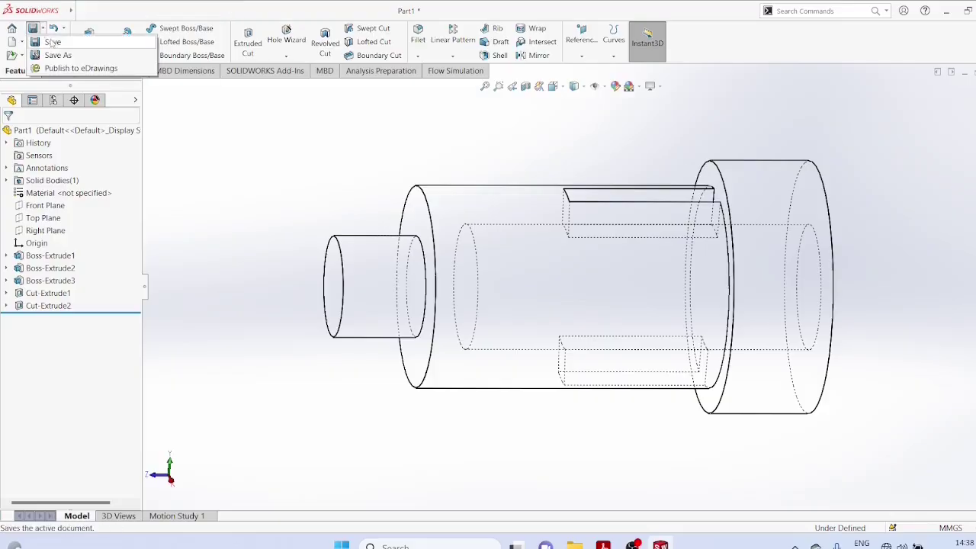
click(53, 42)
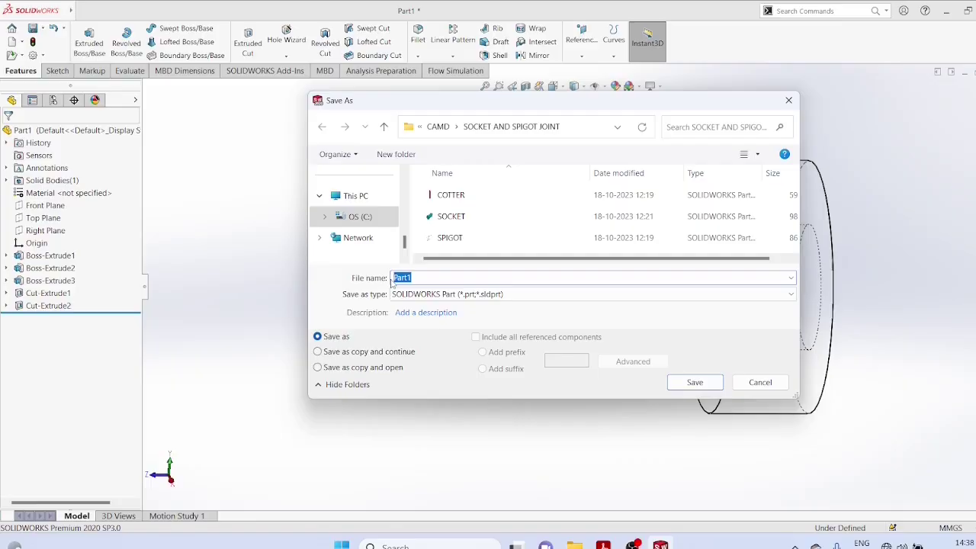
text(SC)
key(BackSpace)
text(OCKET)
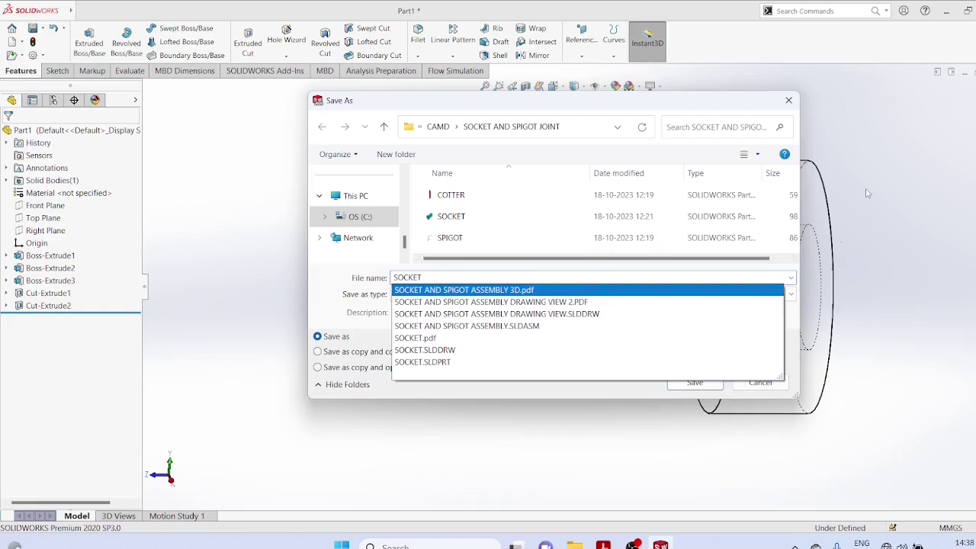
key(Escape)
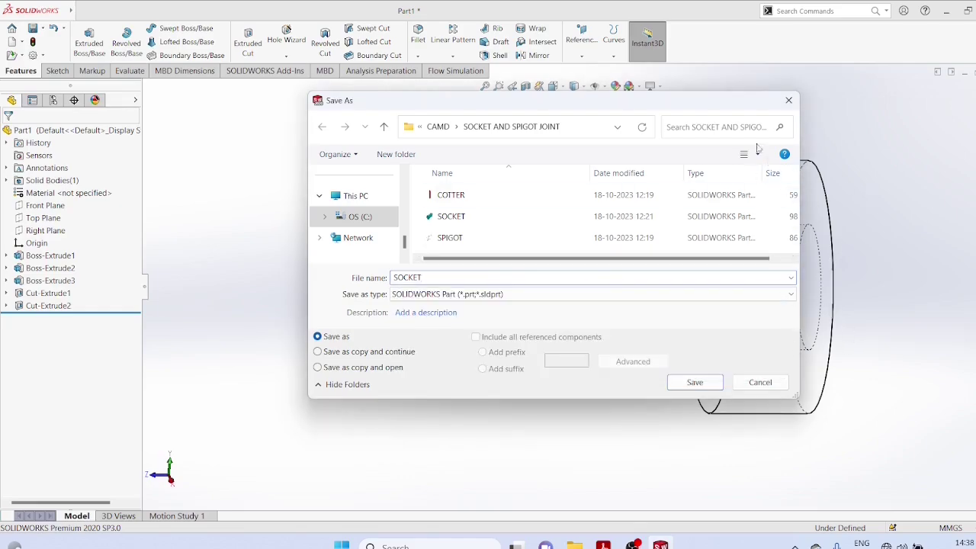
click(788, 100)
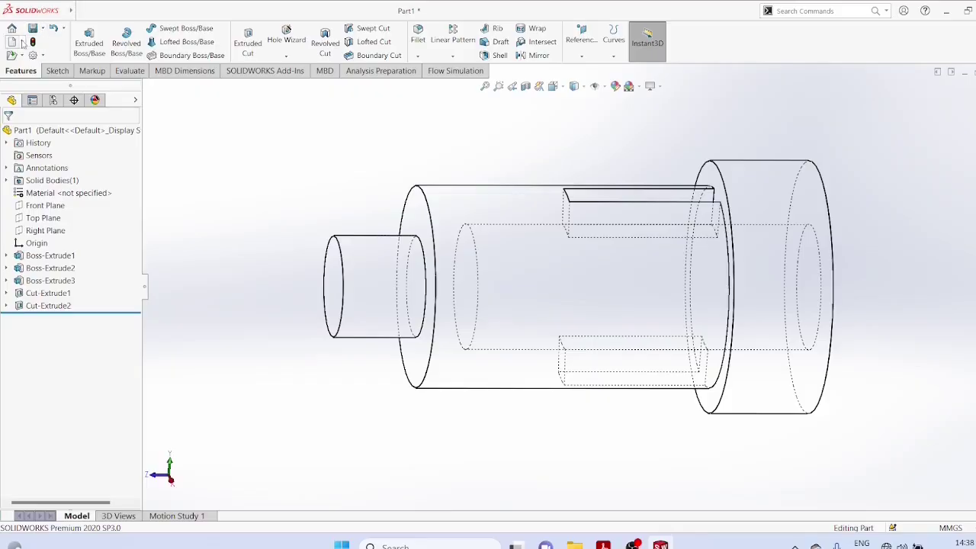
Create a new drawing document with the standard A4 (ISO) sheet format
click(22, 43)
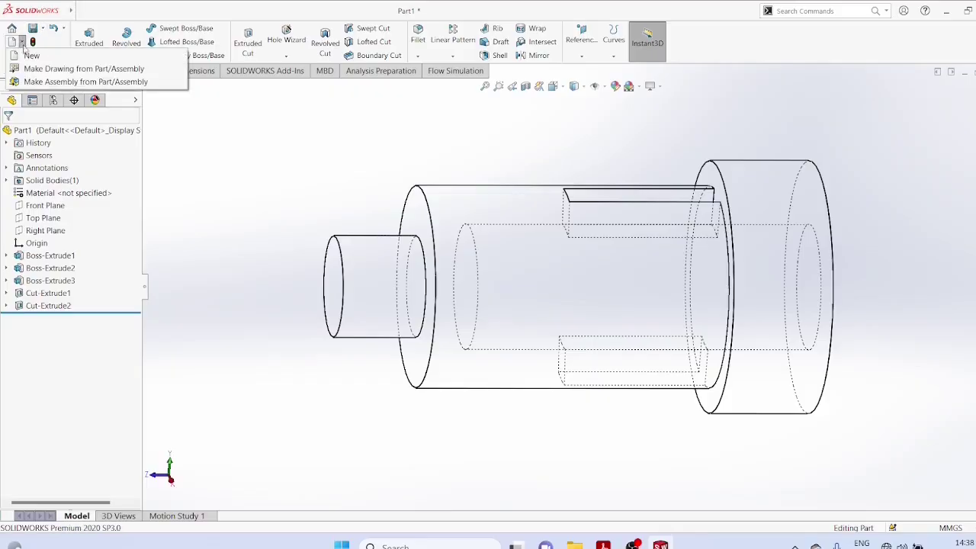
click(31, 55)
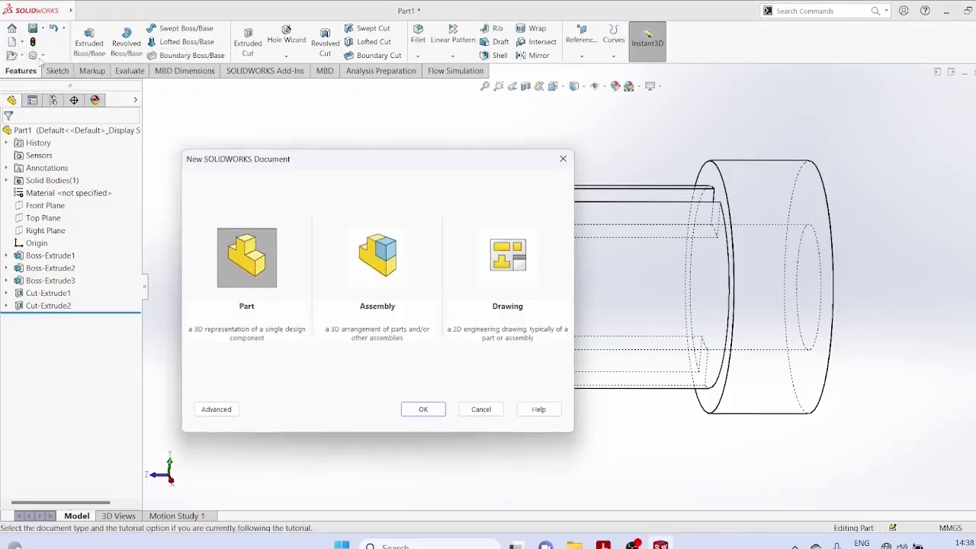
click(492, 260)
click(423, 410)
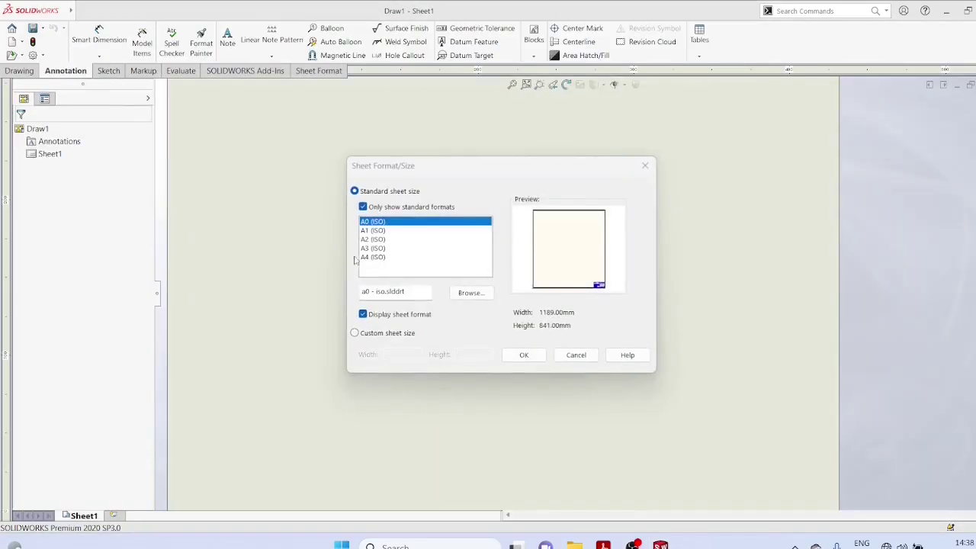
click(372, 257)
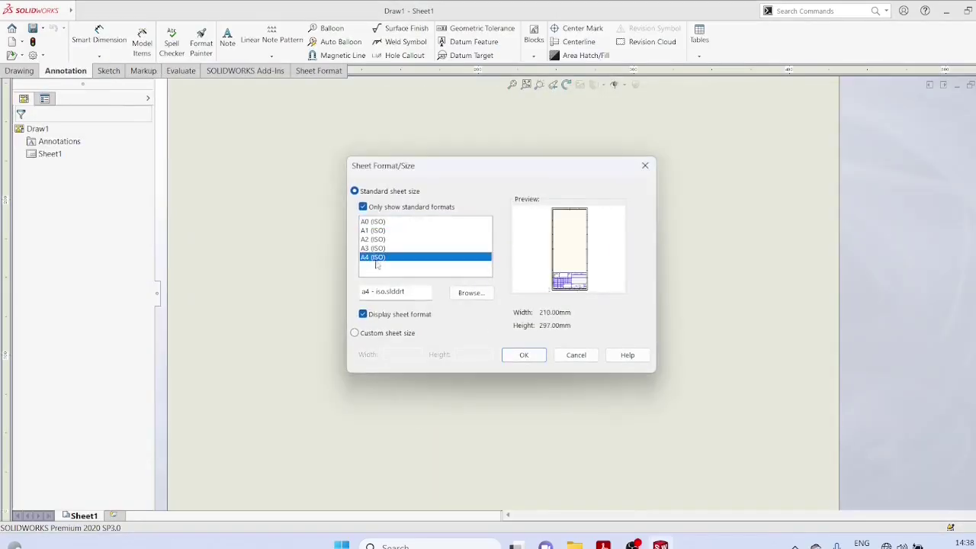
click(524, 355)
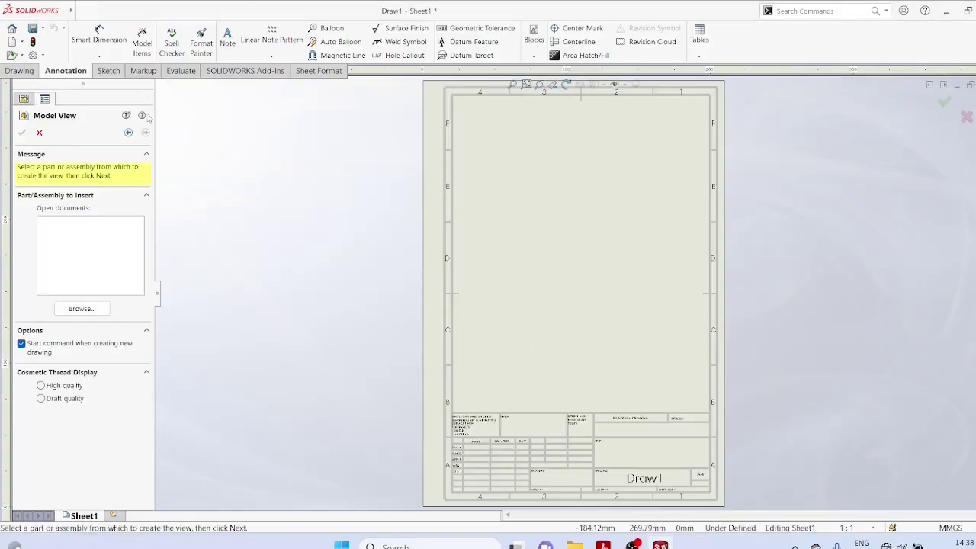
Insert the SOCKET part as the drawing's model view with the Hidden Lines Visible display style
click(109, 308)
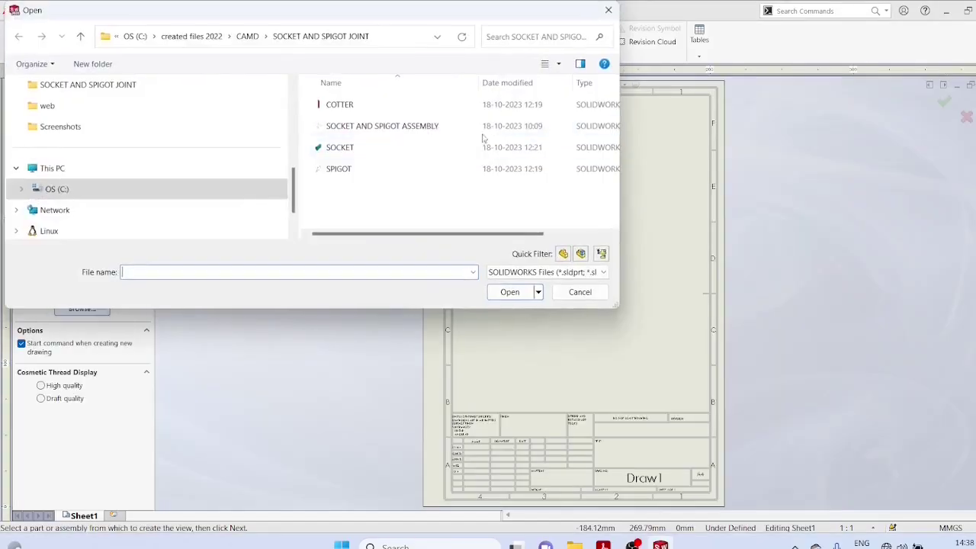
click(339, 147)
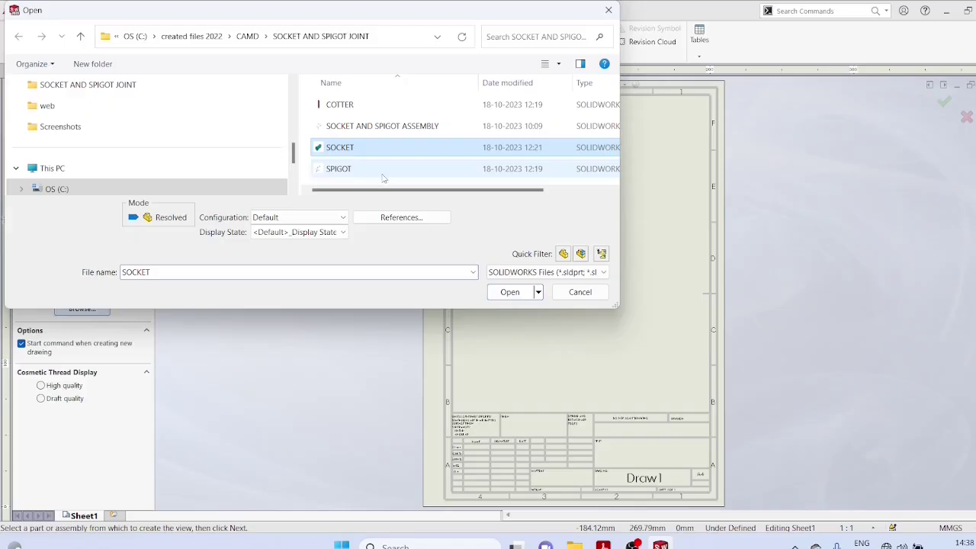
click(509, 292)
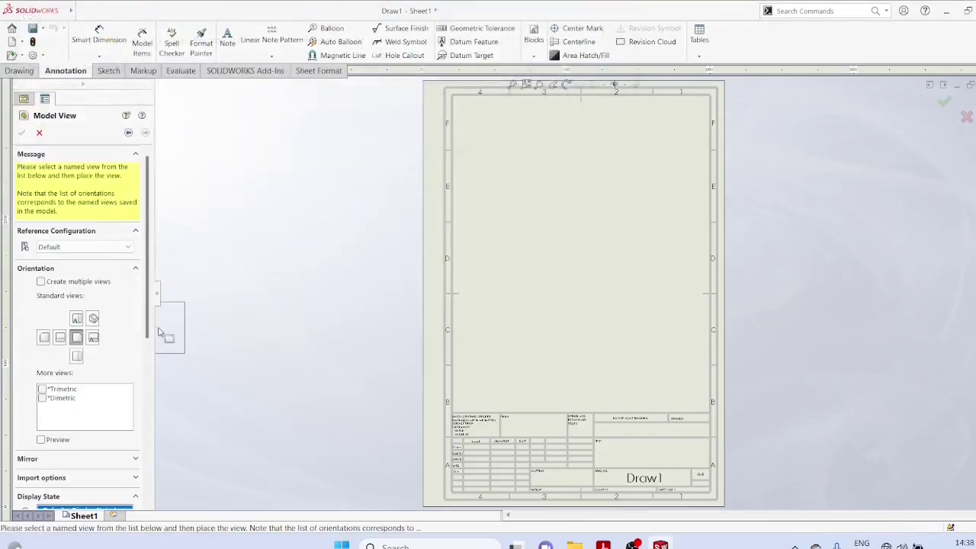
scroll(158, 436, down, 3)
scroll(158, 437, down, 2)
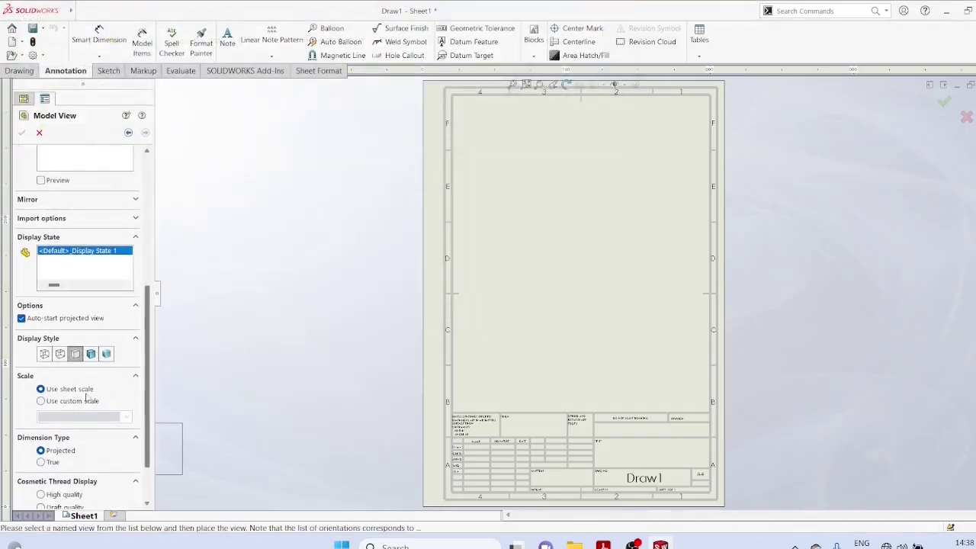
click(62, 357)
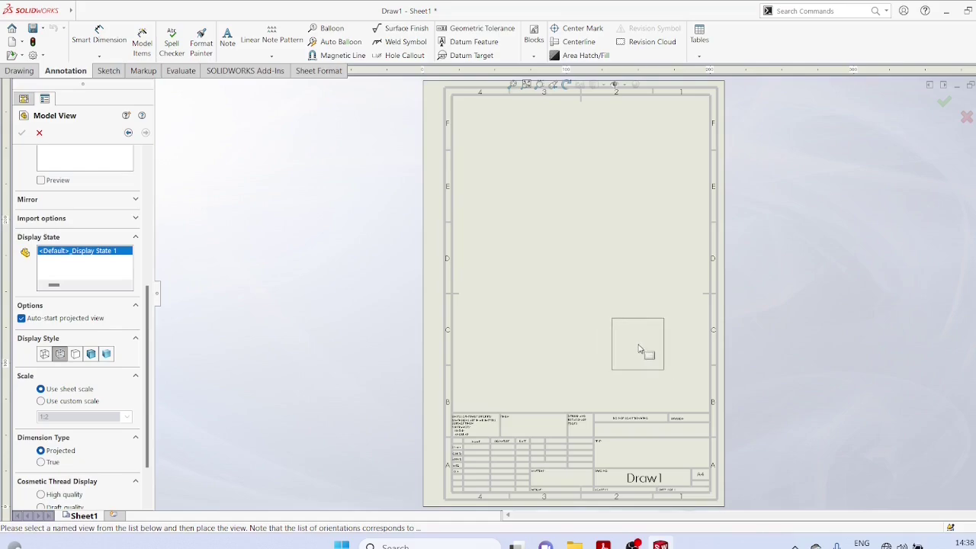
Place the circular end view in the sheet's lower right and project a side view, a view above it and an isometric view
click(636, 349)
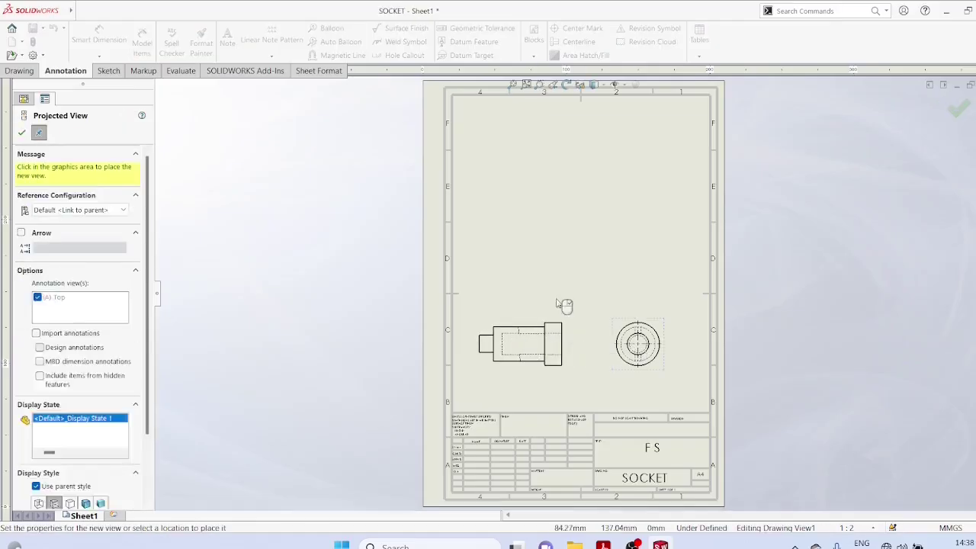
click(664, 238)
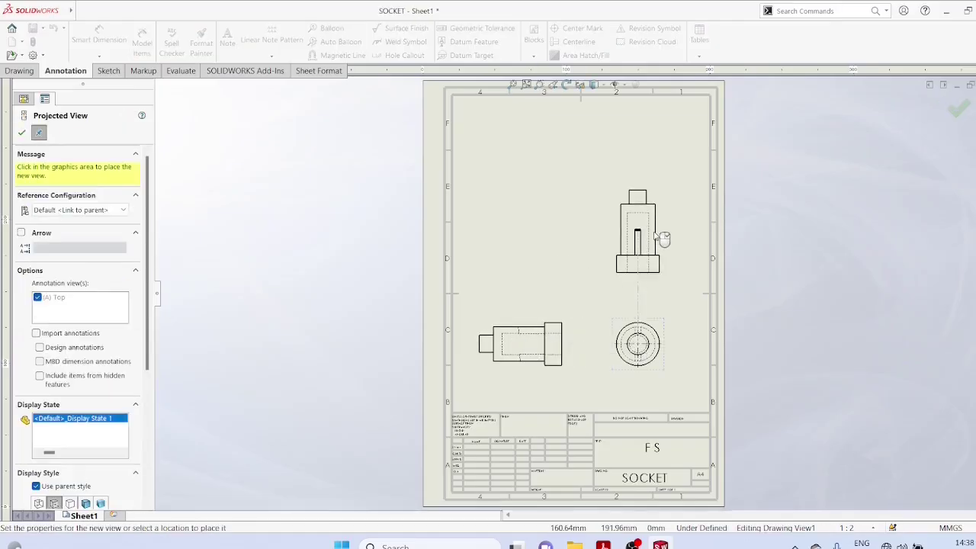
click(537, 186)
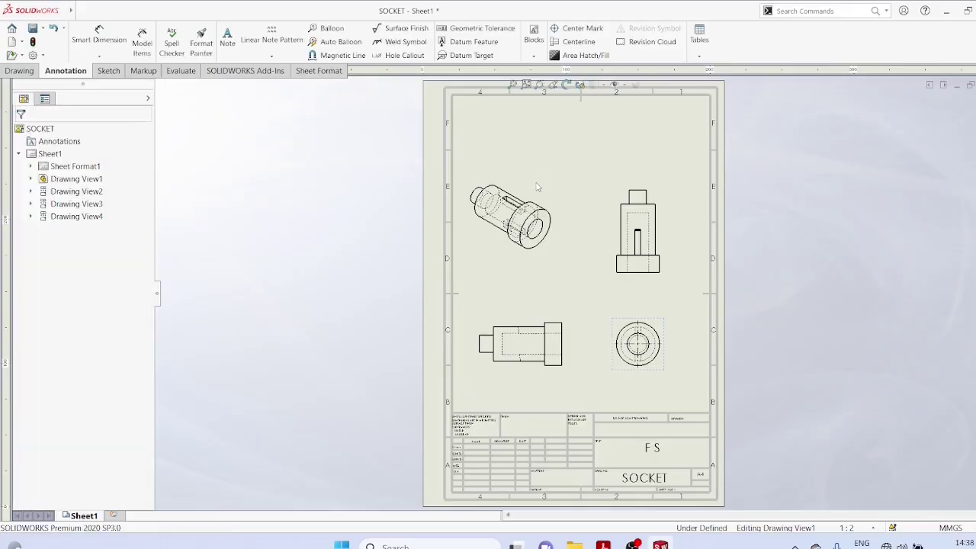
Dimension the diameters of the small hidden circle and the bore circle in the circular end view
click(105, 57)
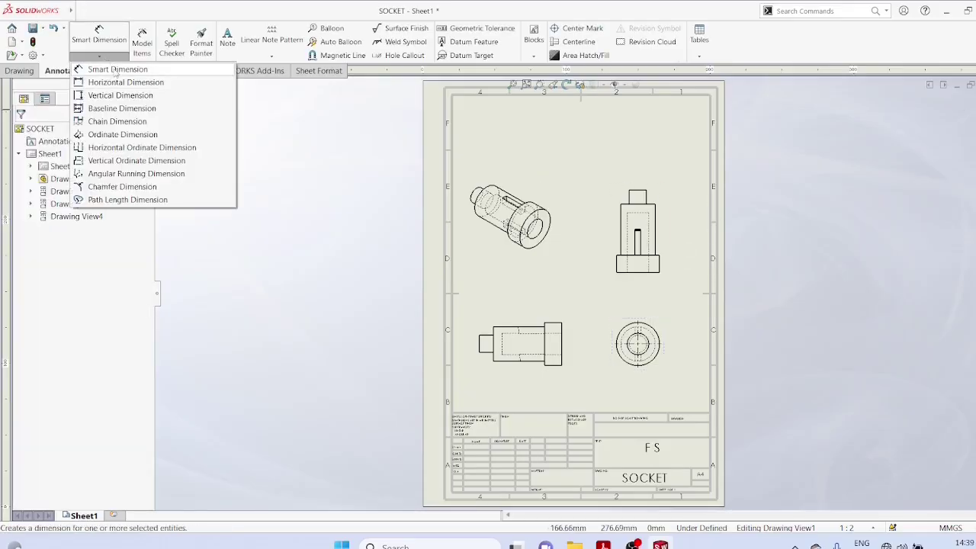
click(116, 70)
scroll(656, 350, down, 5)
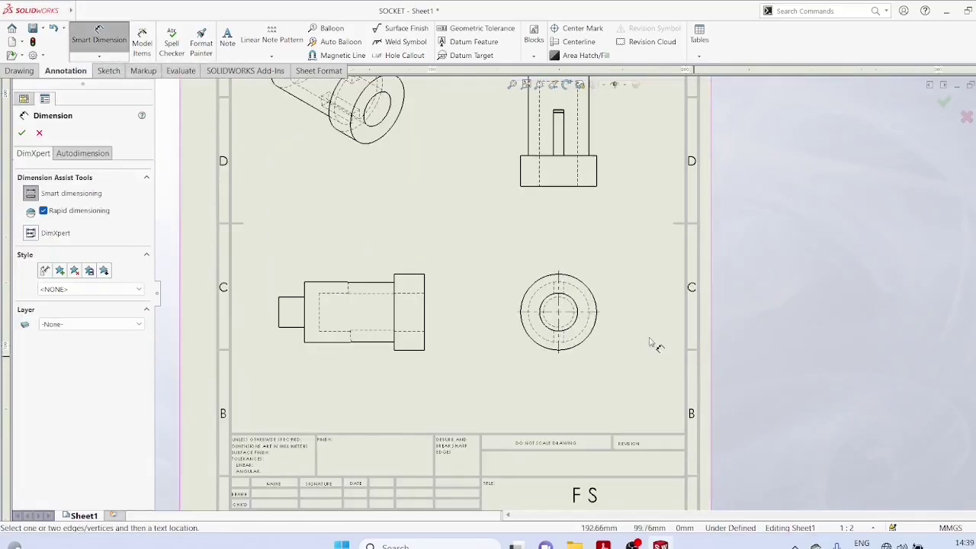
click(577, 312)
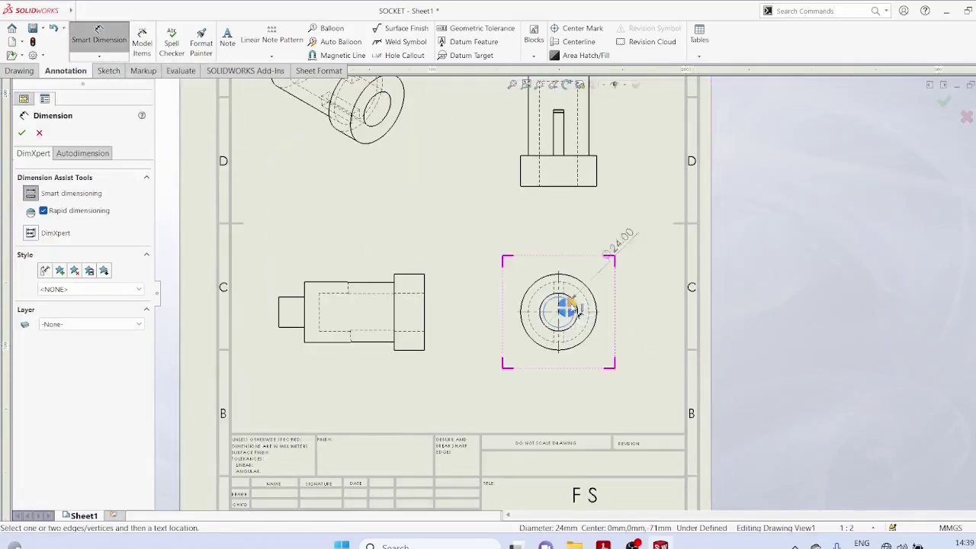
click(610, 231)
click(582, 307)
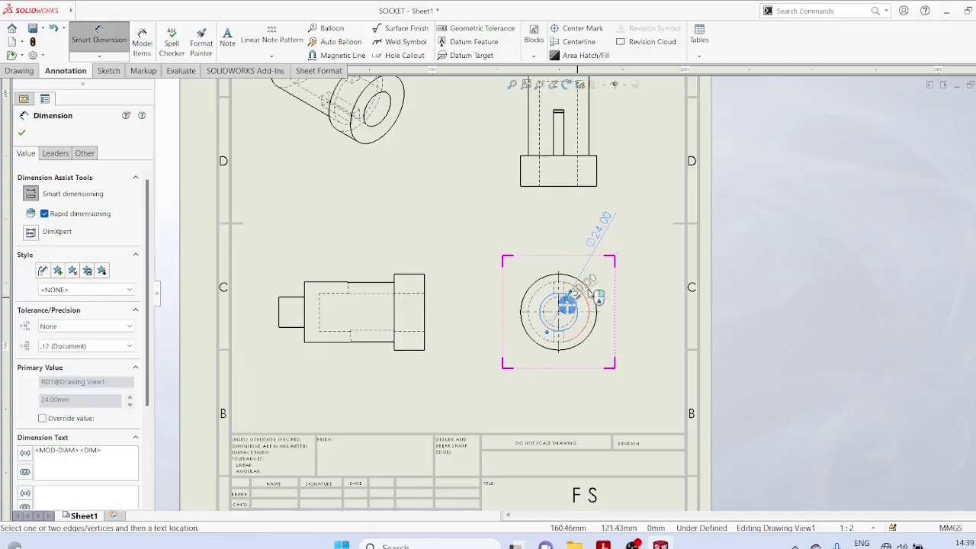
click(638, 265)
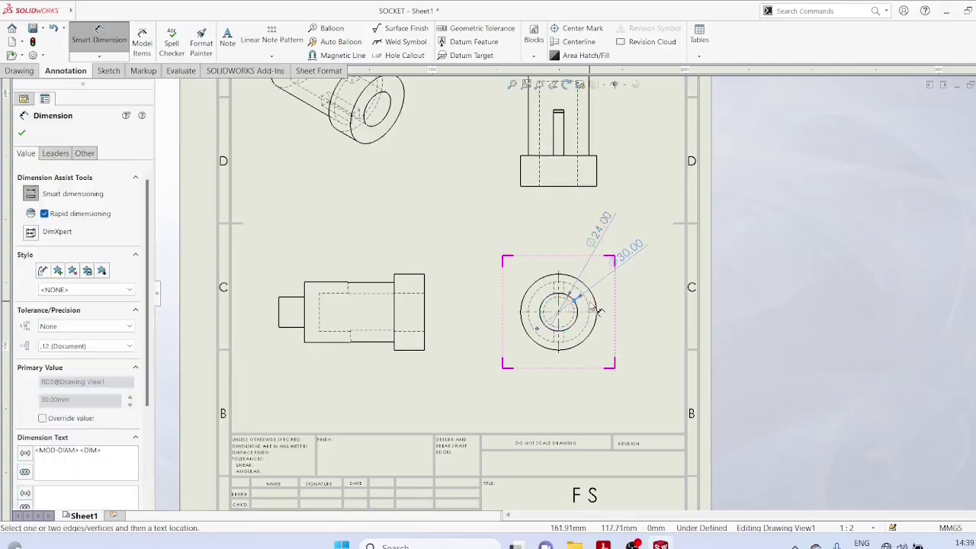
Dimension the hidden shaft arc's radius and the outer collar's diameter in the circular end view
click(589, 302)
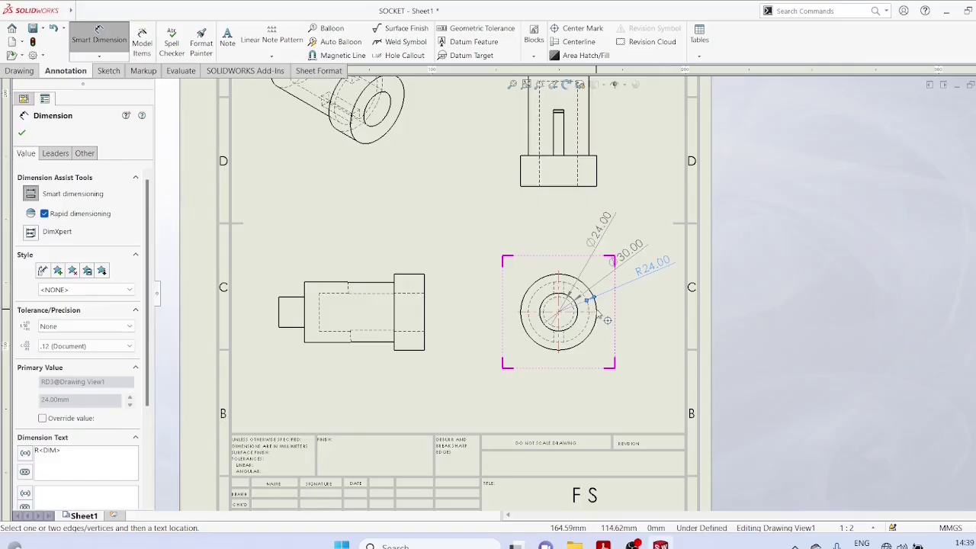
click(607, 320)
click(597, 305)
click(653, 299)
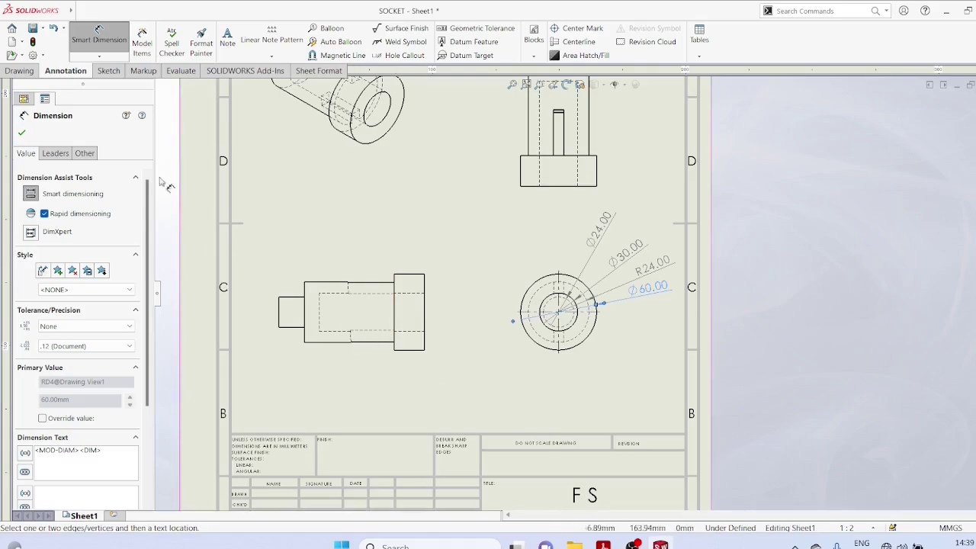
Add horizontal dimensions below the side view for the small end boss's length and the distance from the shoulder to the slot edge
click(106, 58)
click(116, 69)
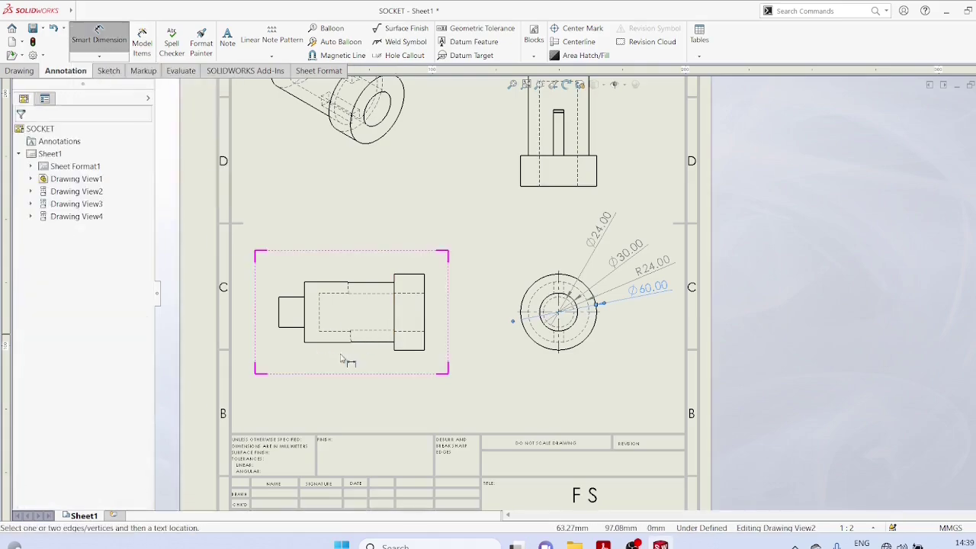
click(279, 324)
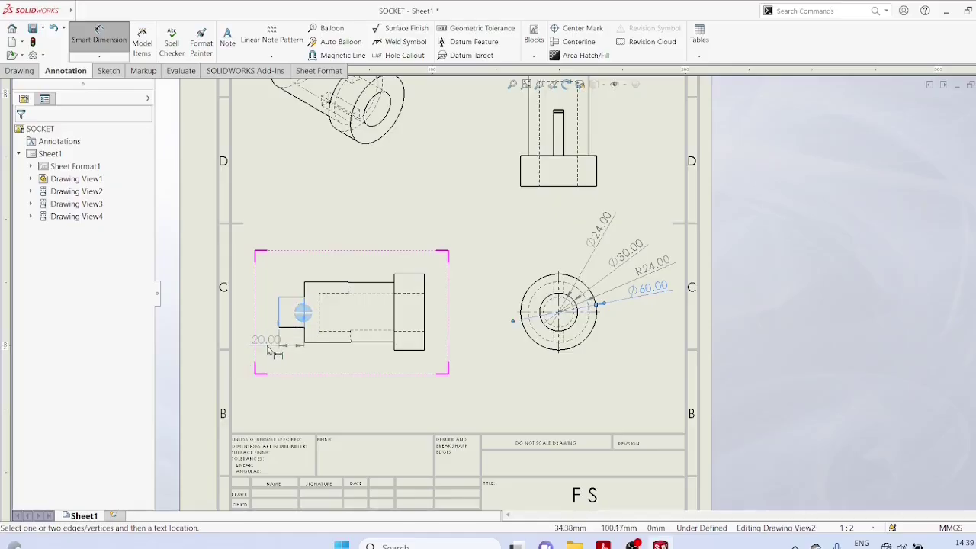
click(268, 349)
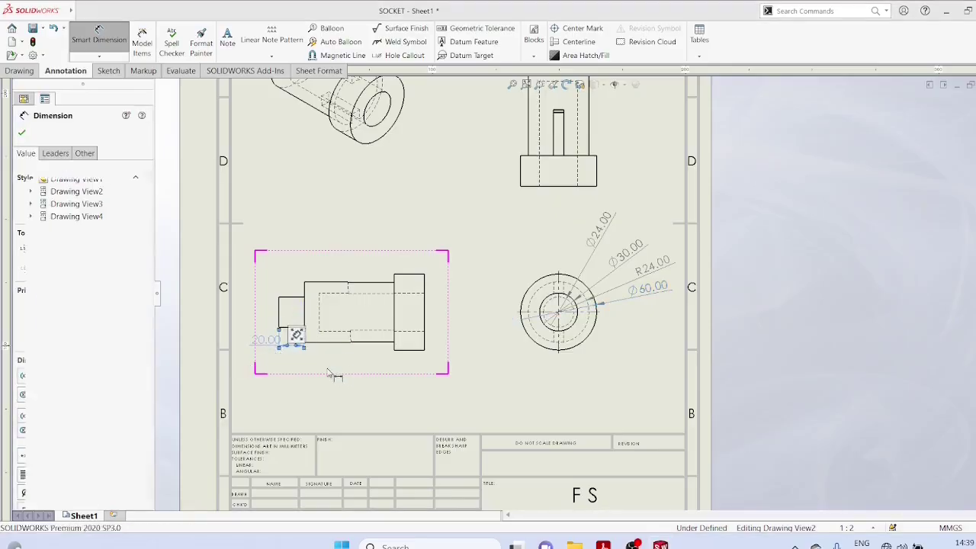
click(327, 374)
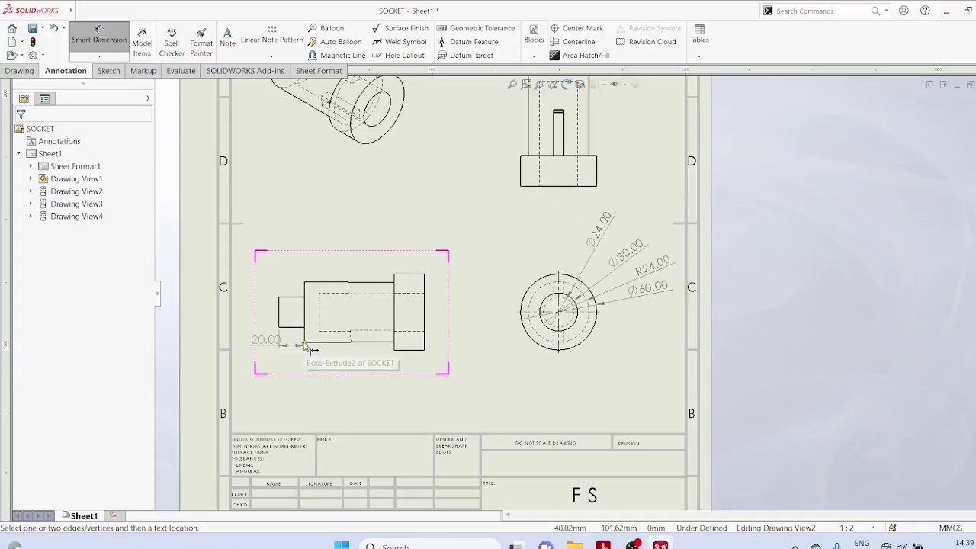
click(350, 340)
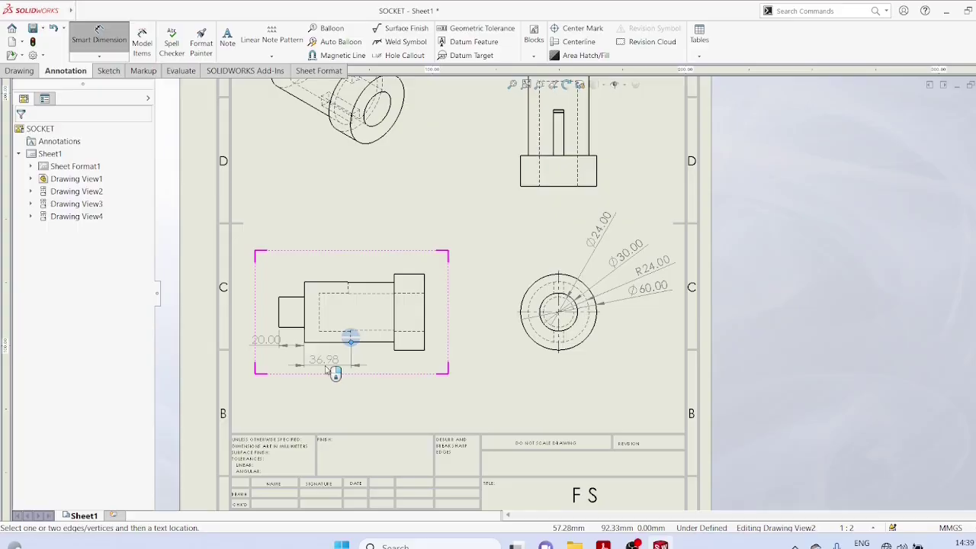
click(328, 371)
Dimension the horizontal distance from the slot's lower edge to the collar below the side view
scroll(360, 378, down, 3)
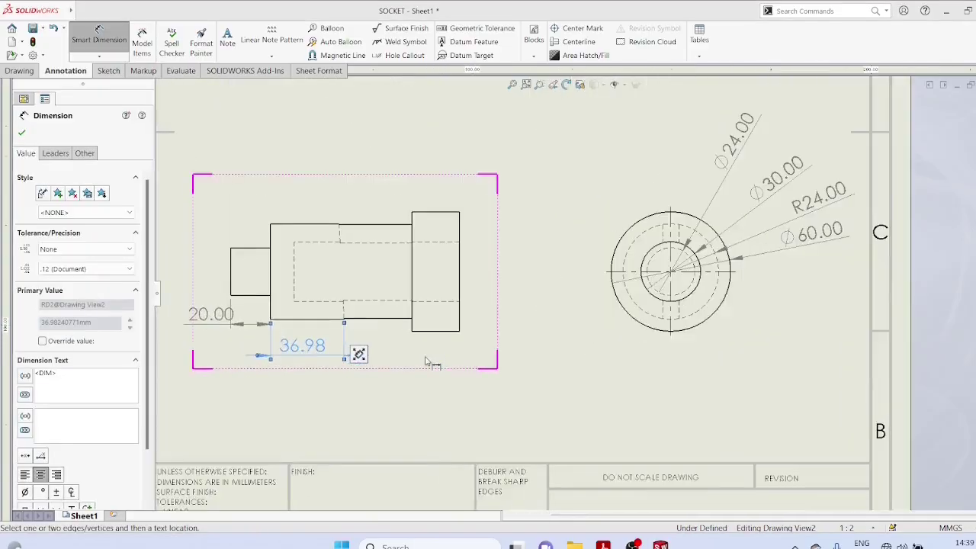
scroll(427, 362, down, 2)
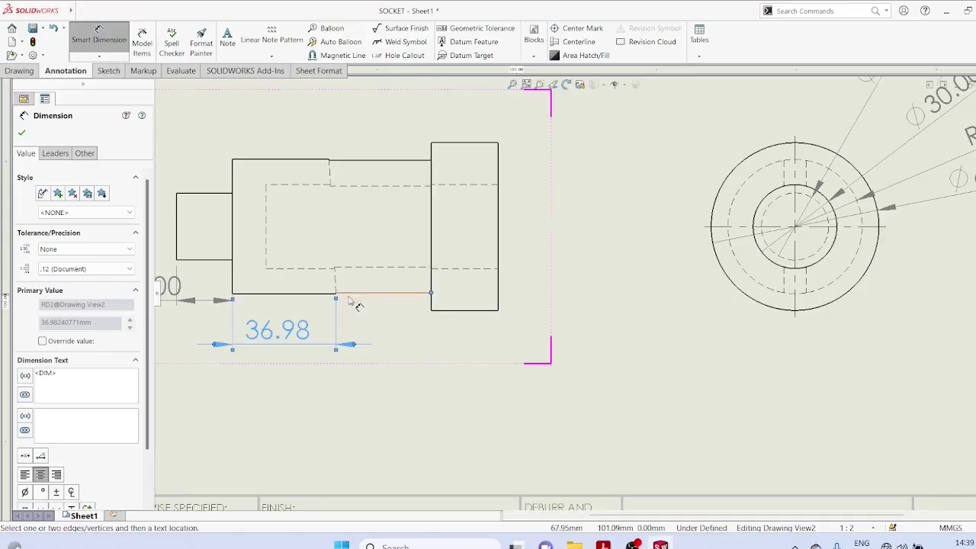
scroll(358, 301, down, 2)
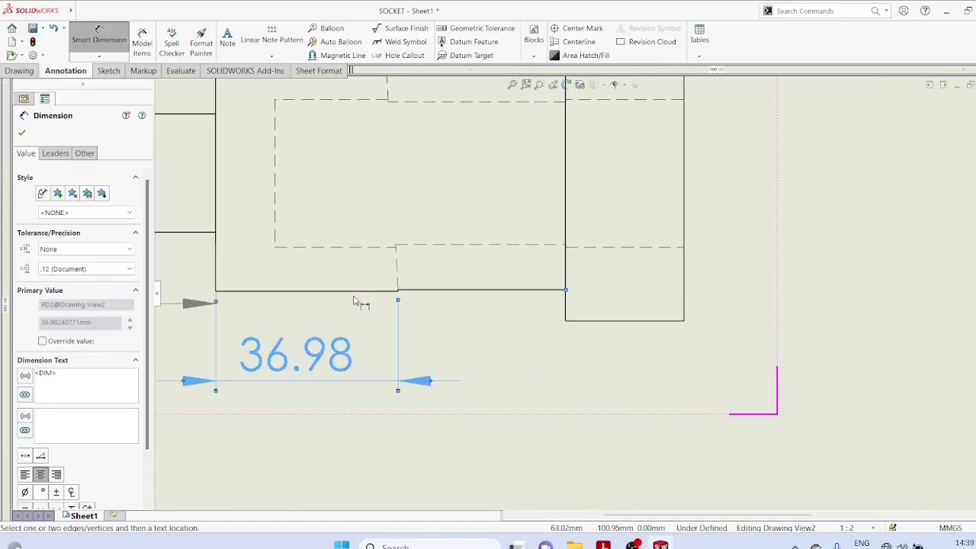
click(398, 296)
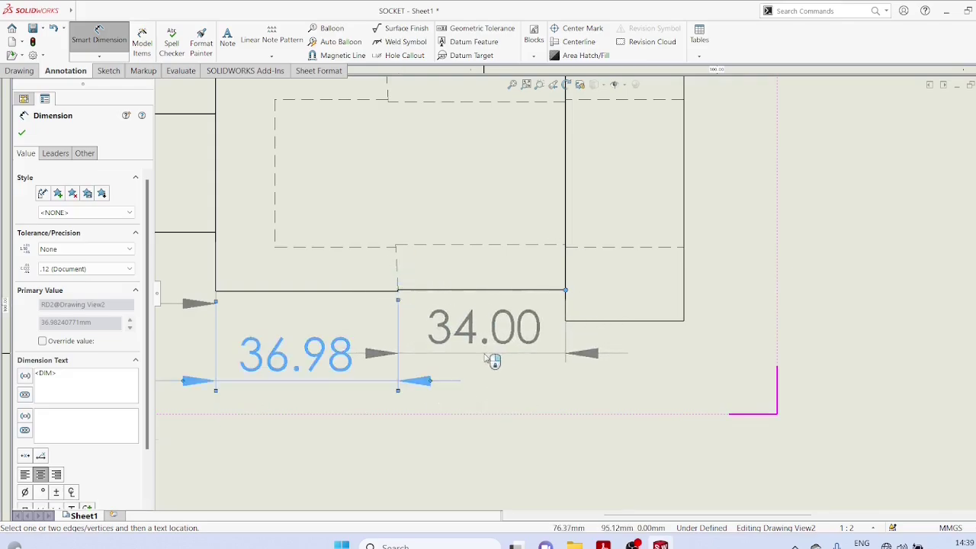
click(497, 360)
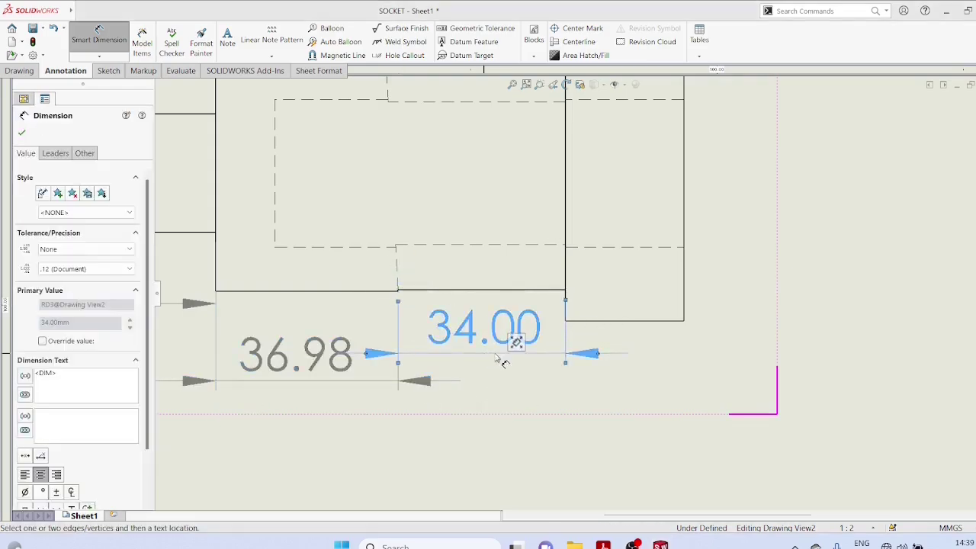
Dimension the length from the shoulder to the collar's end face and the bore depth above the side view
scroll(570, 180, up, 3)
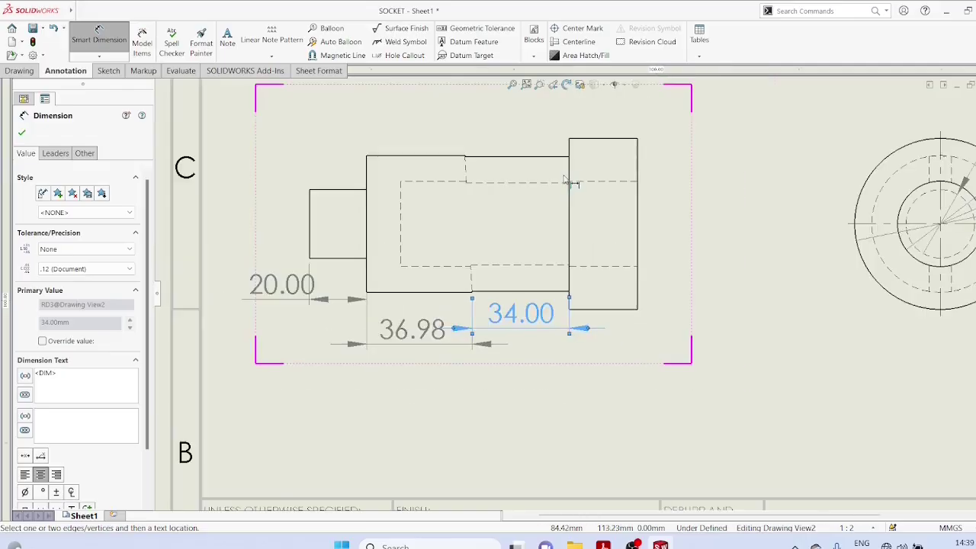
click(638, 148)
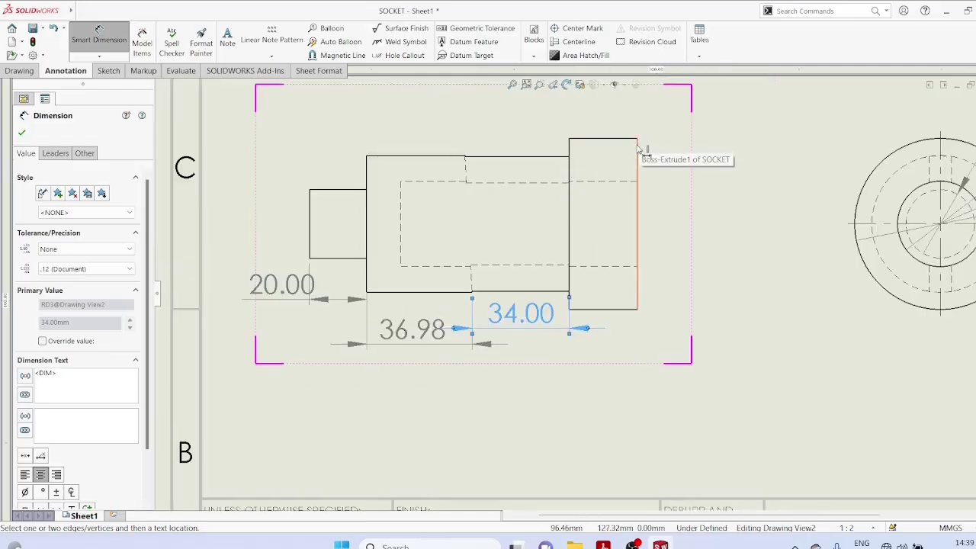
click(367, 166)
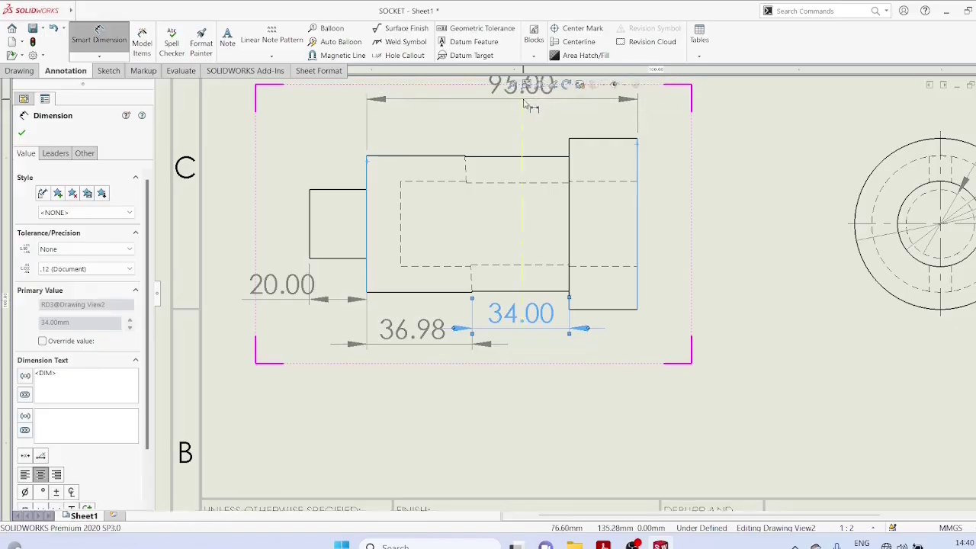
click(559, 105)
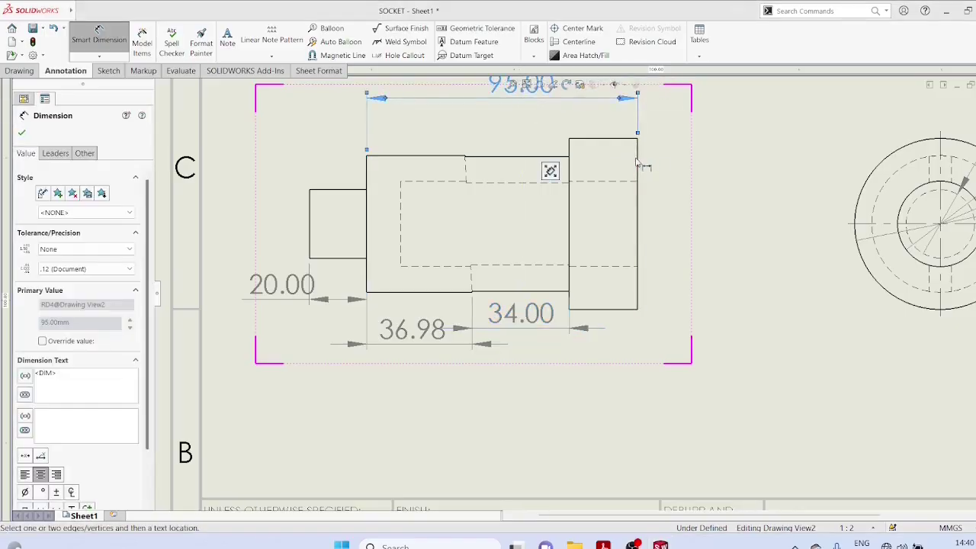
click(600, 162)
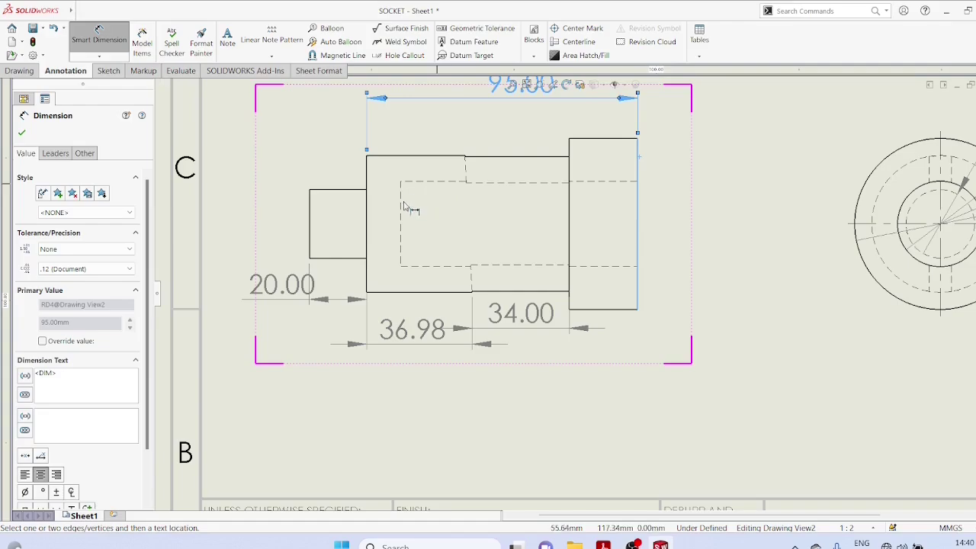
click(401, 207)
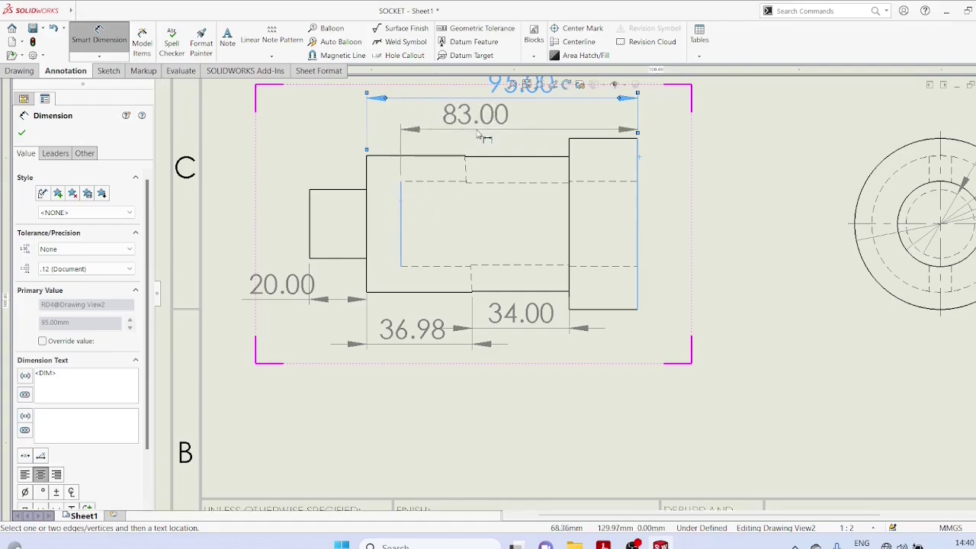
click(488, 126)
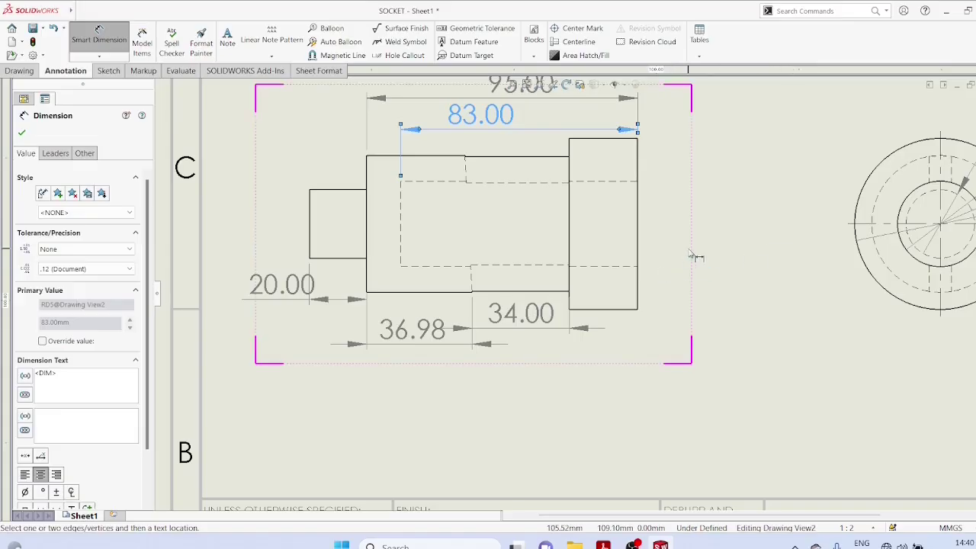
Add a leader note reading "3 DEGREE TAPER" above the side view, pointing to the slot's upper tapered edge
scroll(694, 257, down, 2)
scroll(694, 257, up, 4)
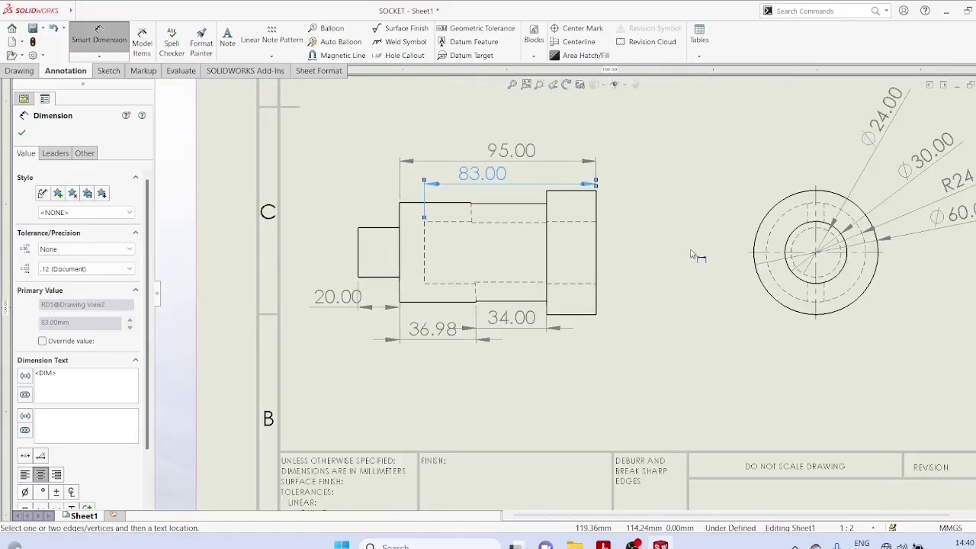
scroll(694, 257, up, 1)
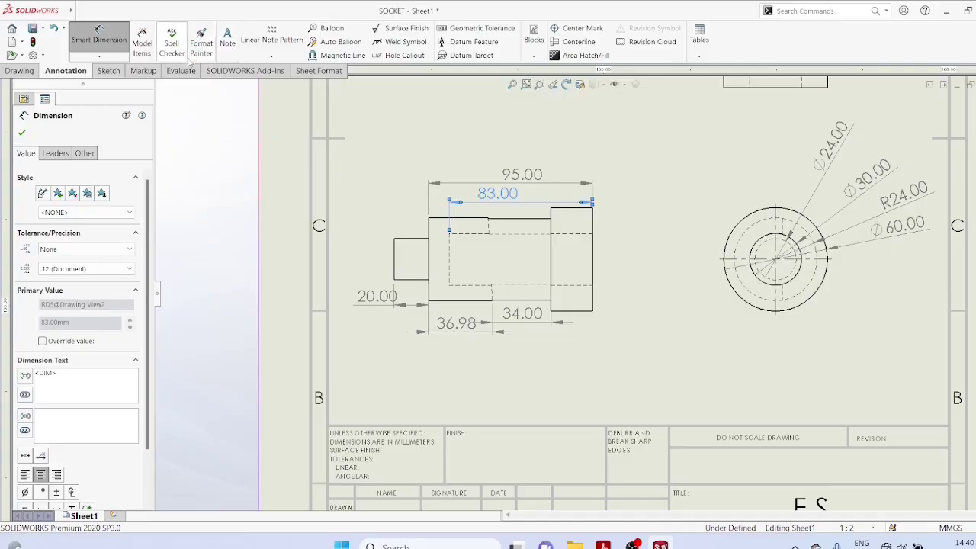
click(227, 38)
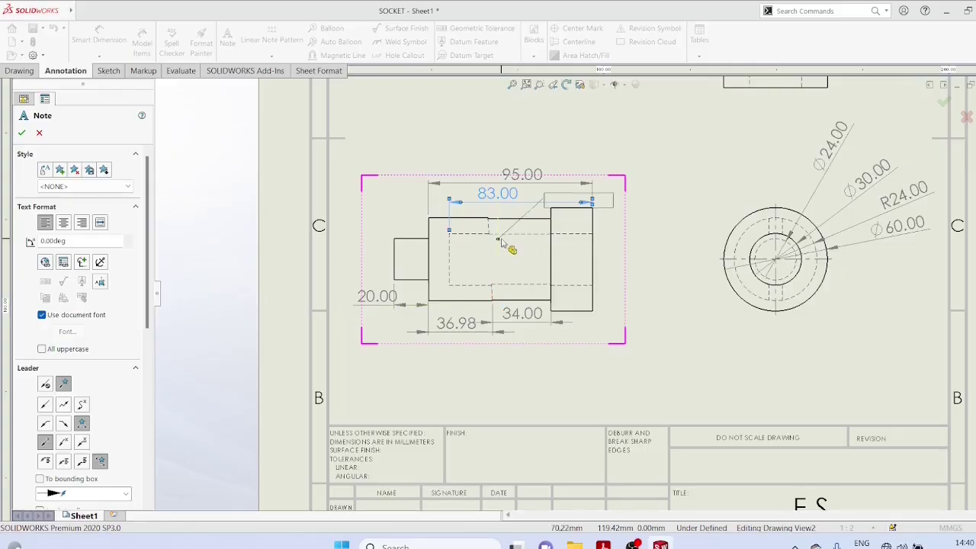
click(594, 145)
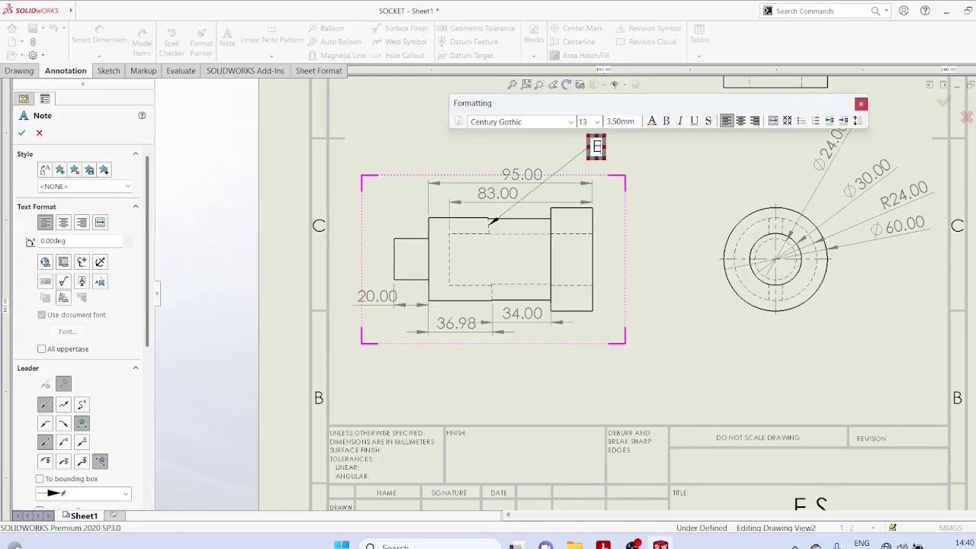
text(3 D)
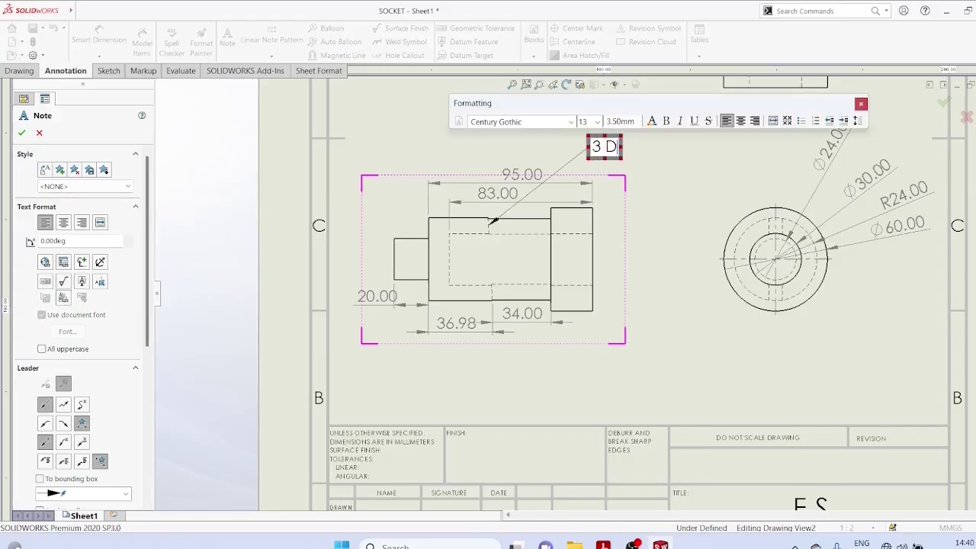
text(EGREE TA)
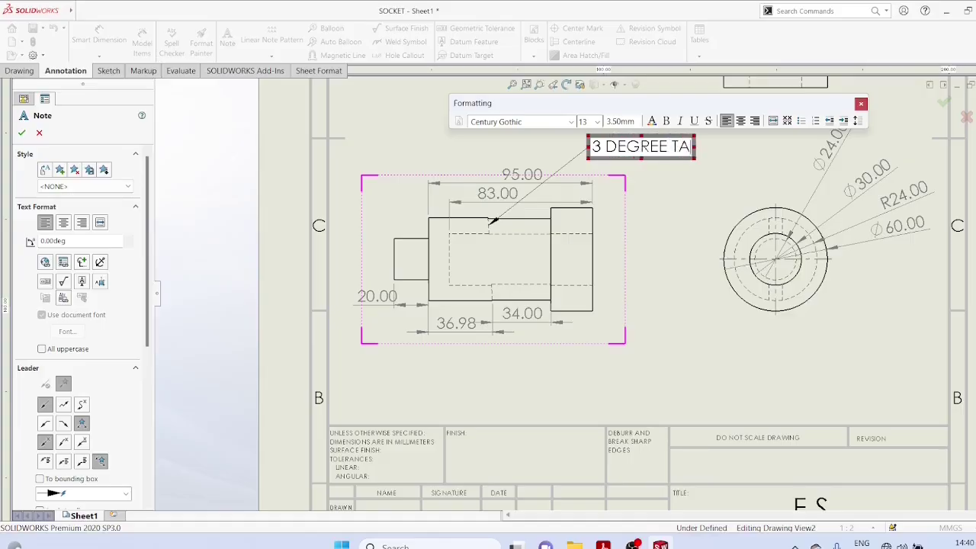
text(PER)
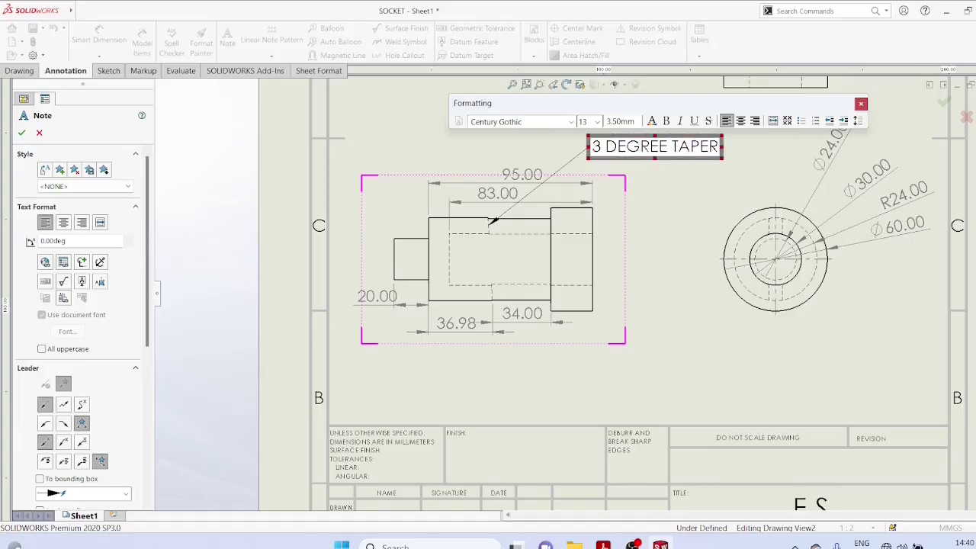
Retype the taper note's wording in mixed case as "3 Degree taper" and finish placing notes
key(BackSpace)
key(BackSpace)
key(BackSpace)
key(BackSpace)
key(BackSpace)
key(BackSpace)
key(BackSpace)
key(BackSpace)
key(BackSpace)
key(BackSpace)
key(BackSpace)
key(BackSpace)
key(BackSpace)
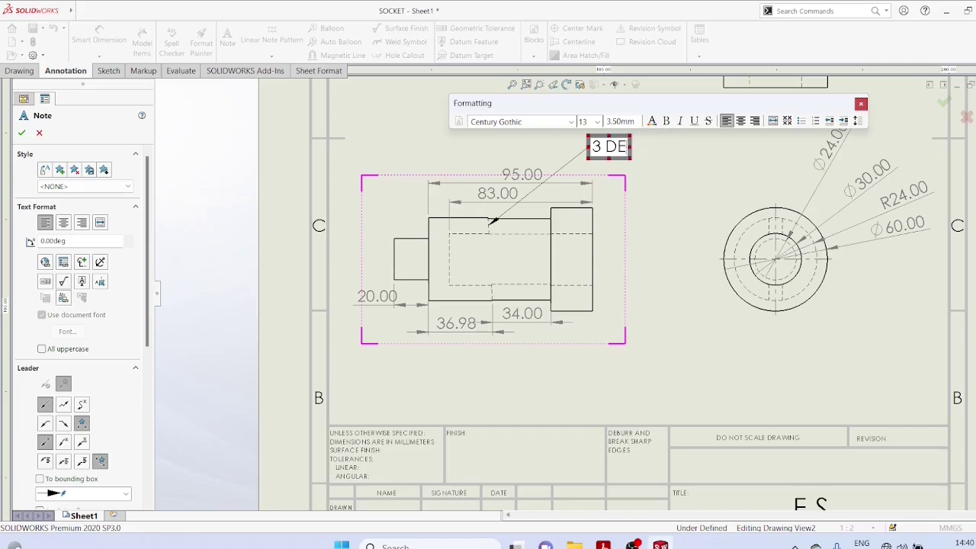
text(Degree)
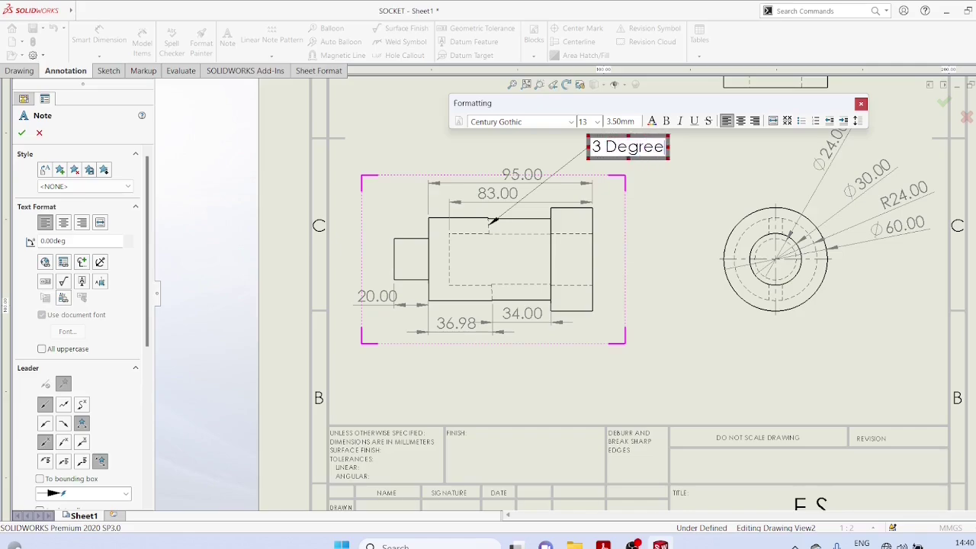
text( taper)
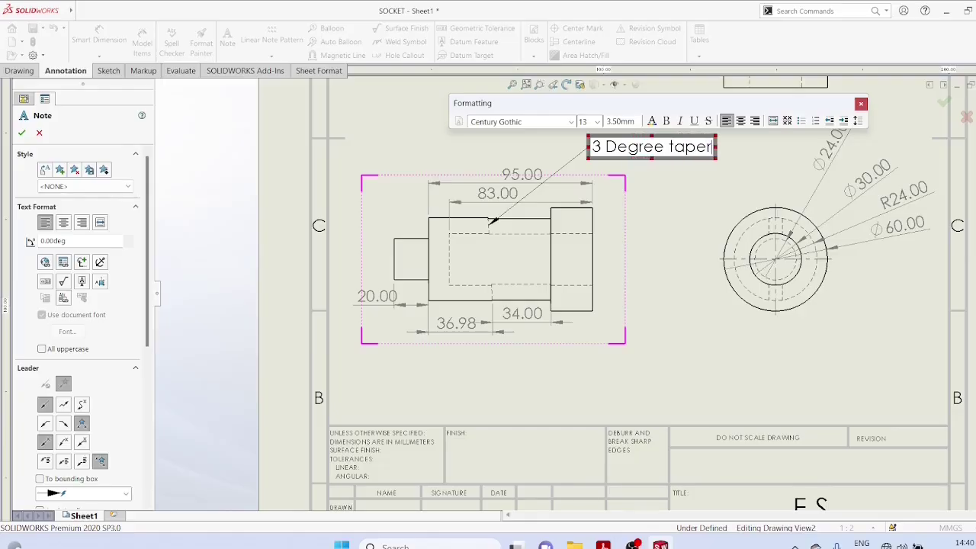
click(762, 183)
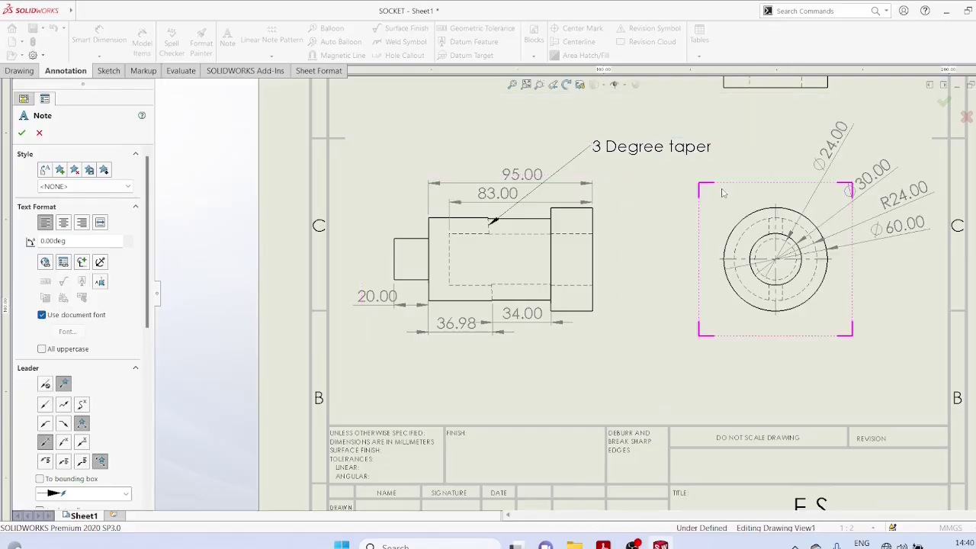
key(Escape)
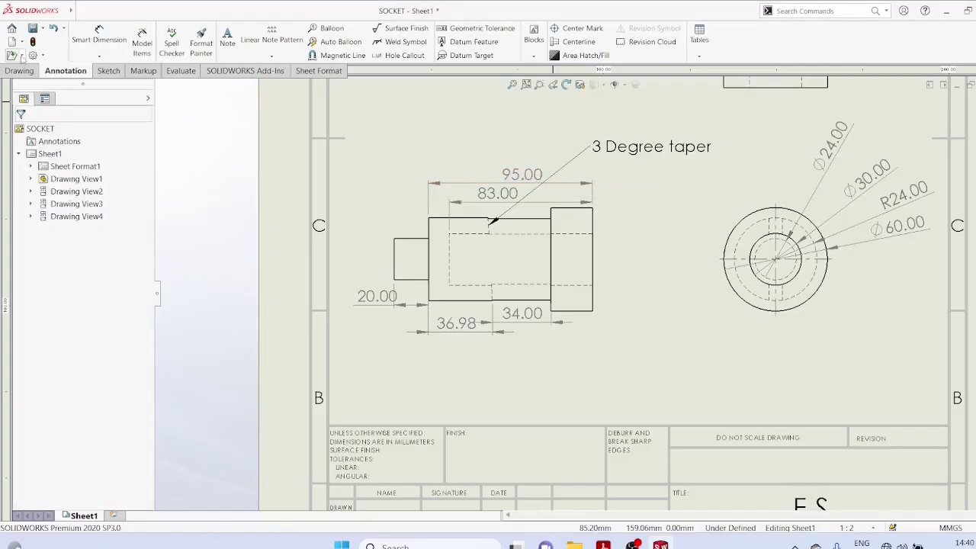
Save a copy of the SOCKET drawing in Adobe Portable Document Format (*.pdf) in the SOCKET AND SPIGOT JOINT folder
click(43, 29)
click(46, 39)
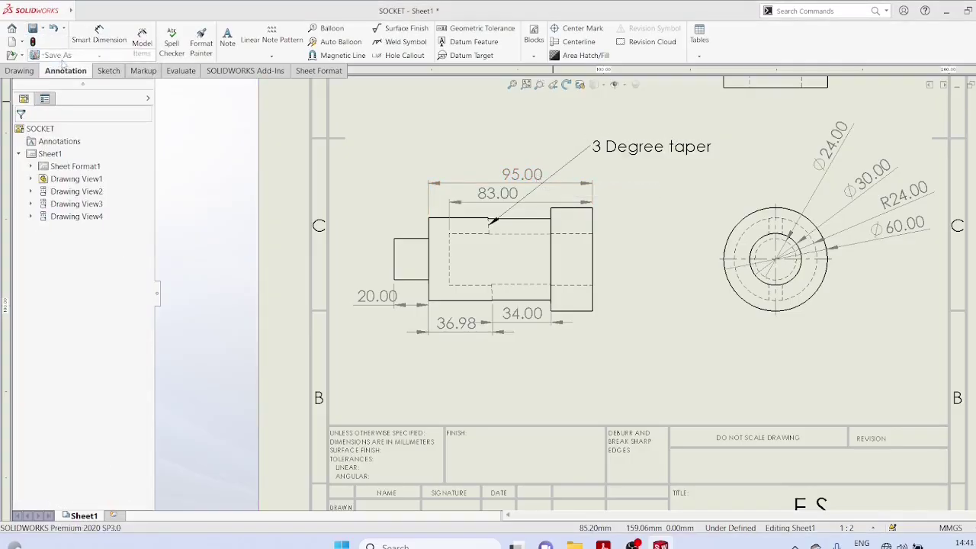
click(451, 244)
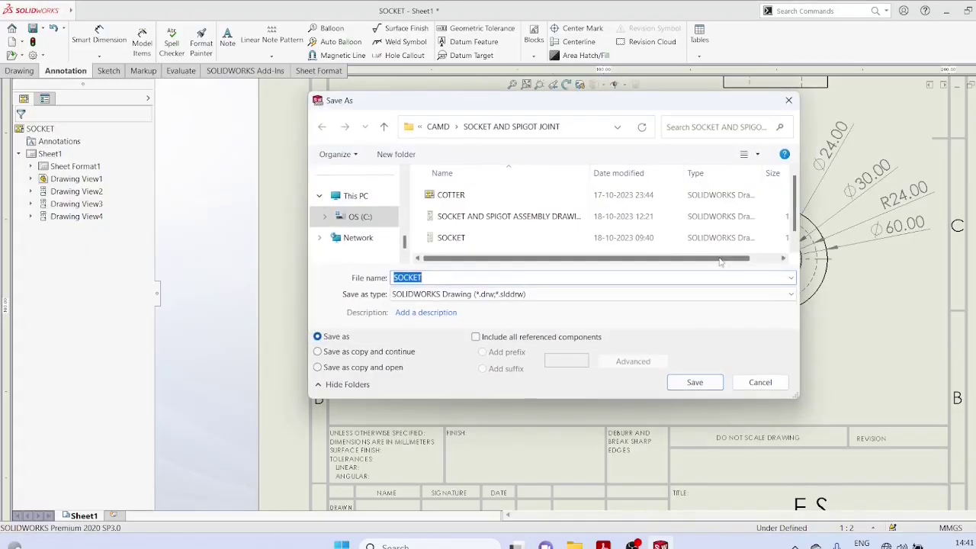
click(790, 295)
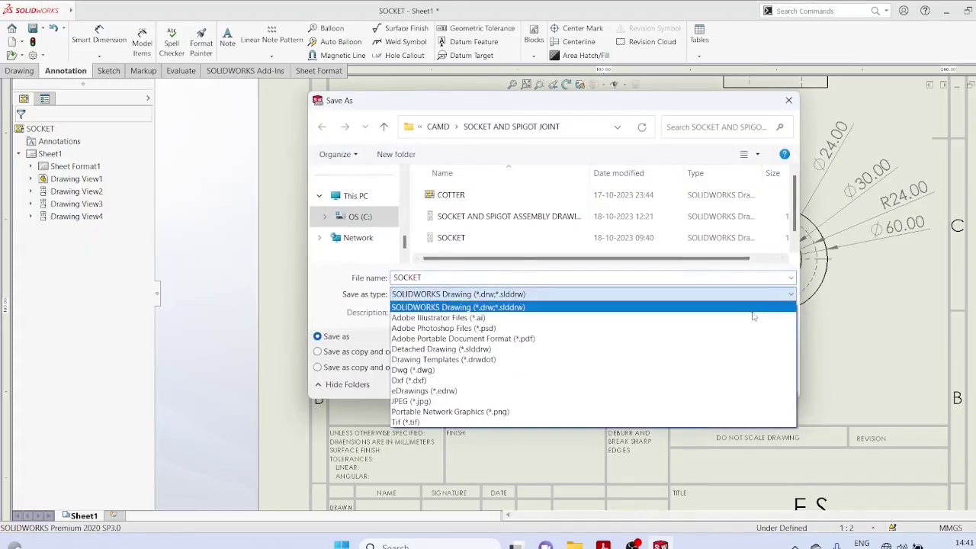
click(640, 340)
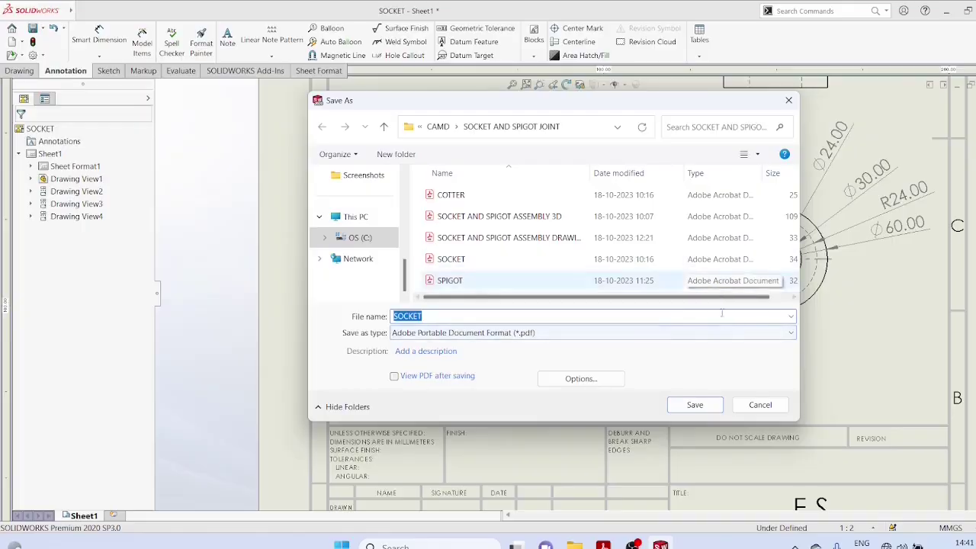